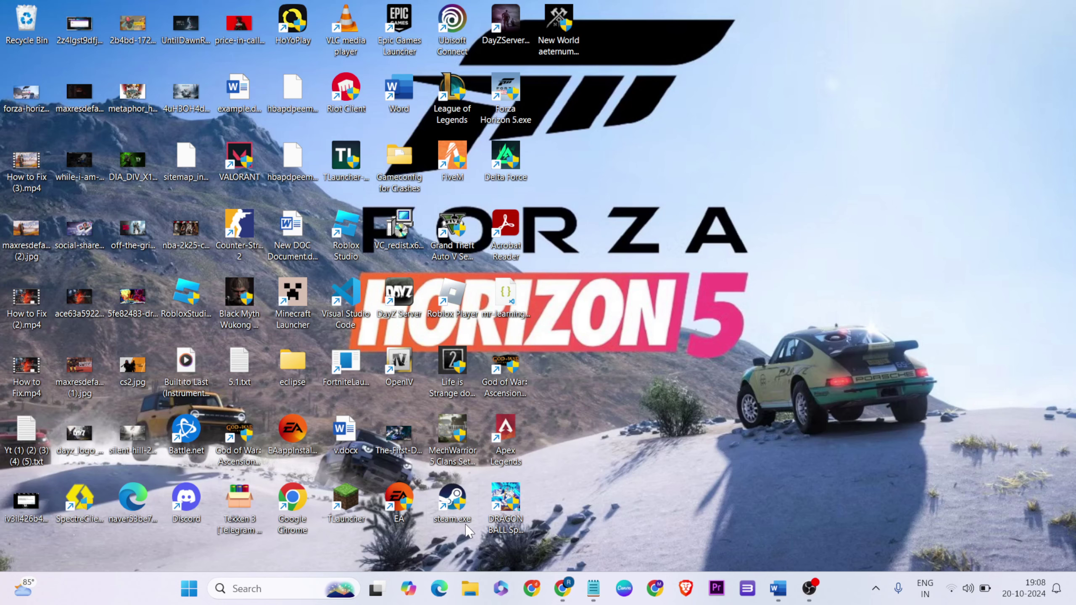
Open Windows Settings and go to the Graphics page of the display settings
left_click(277, 588)
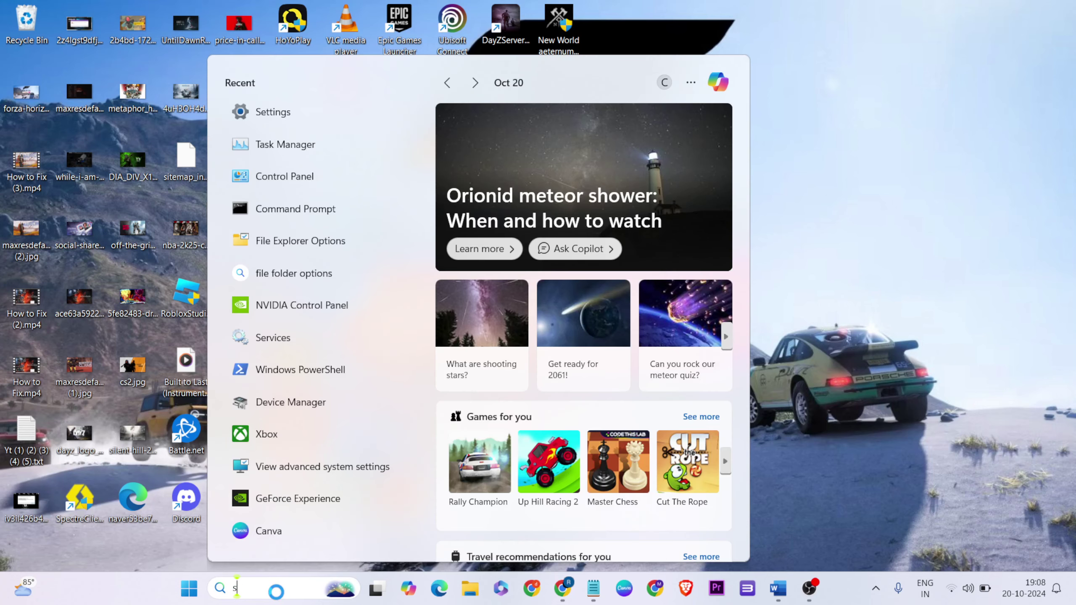
type("settings")
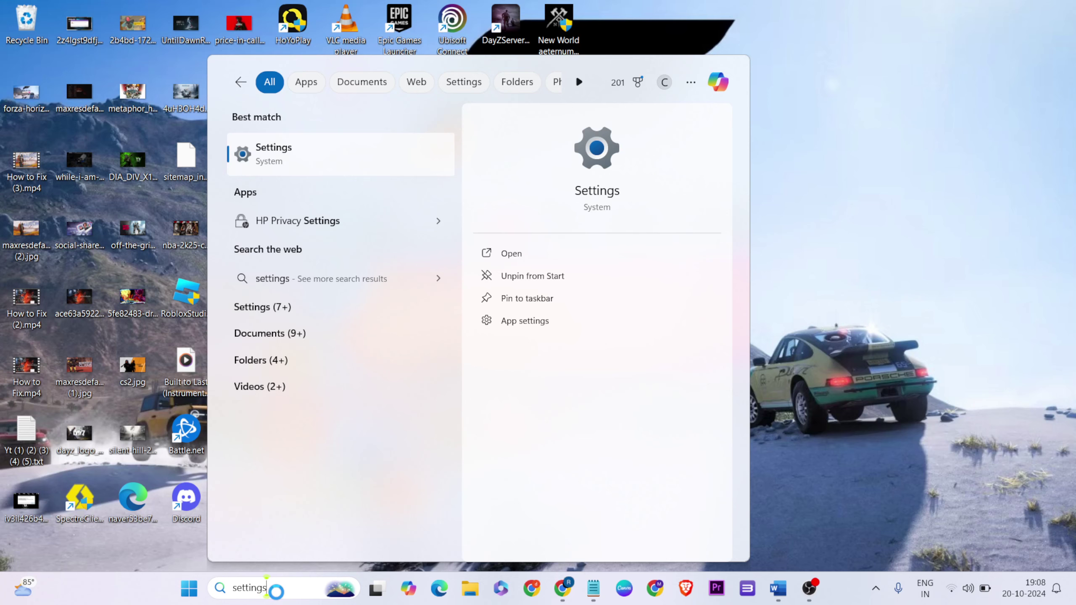
left_click(337, 157)
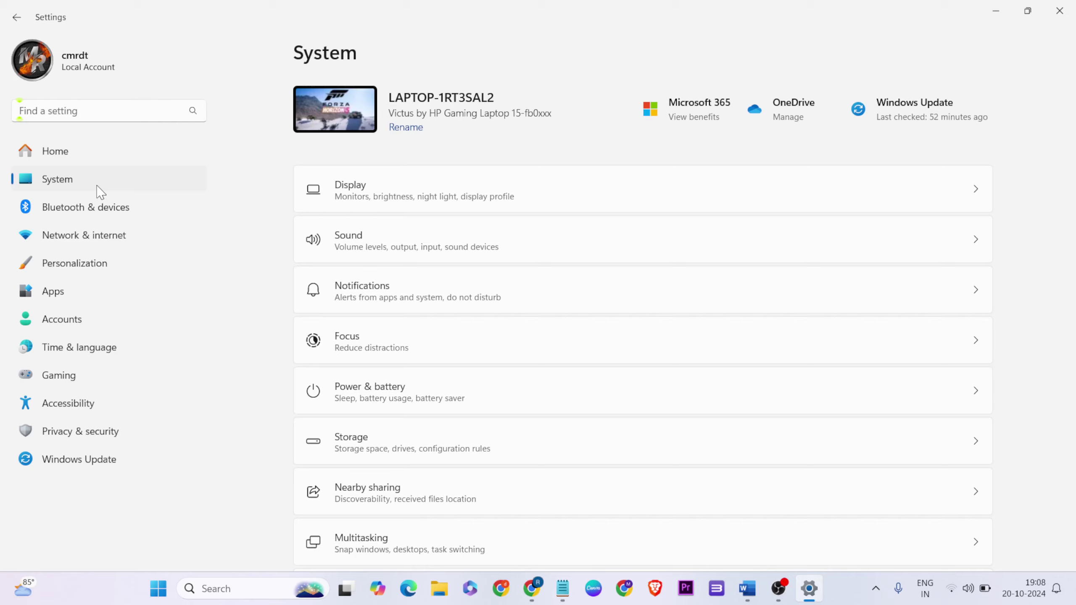
left_click(404, 197)
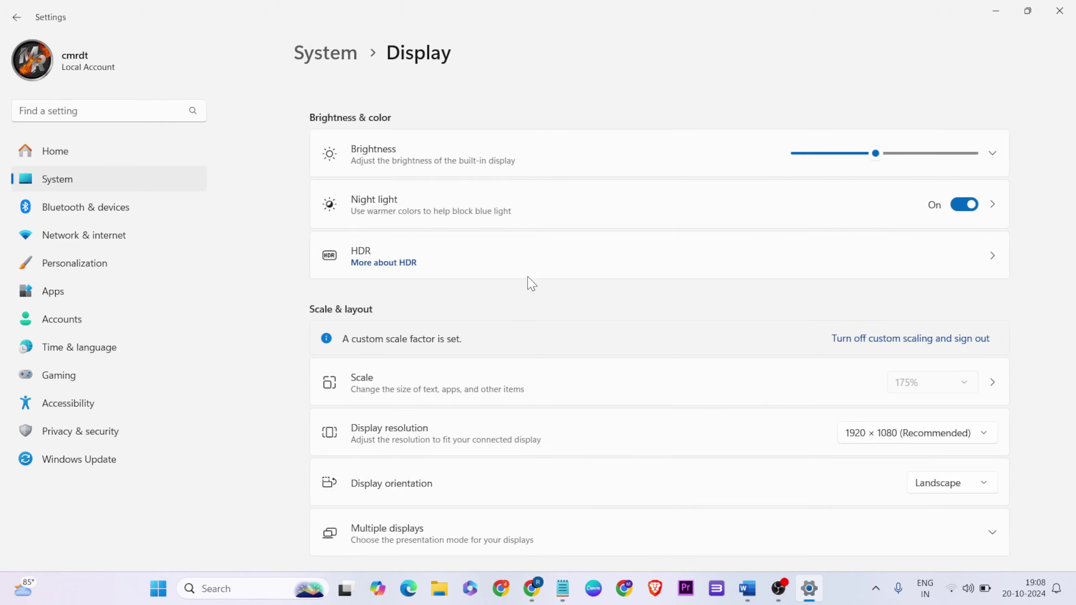
scroll(528, 283, "down", 8)
left_click(387, 327)
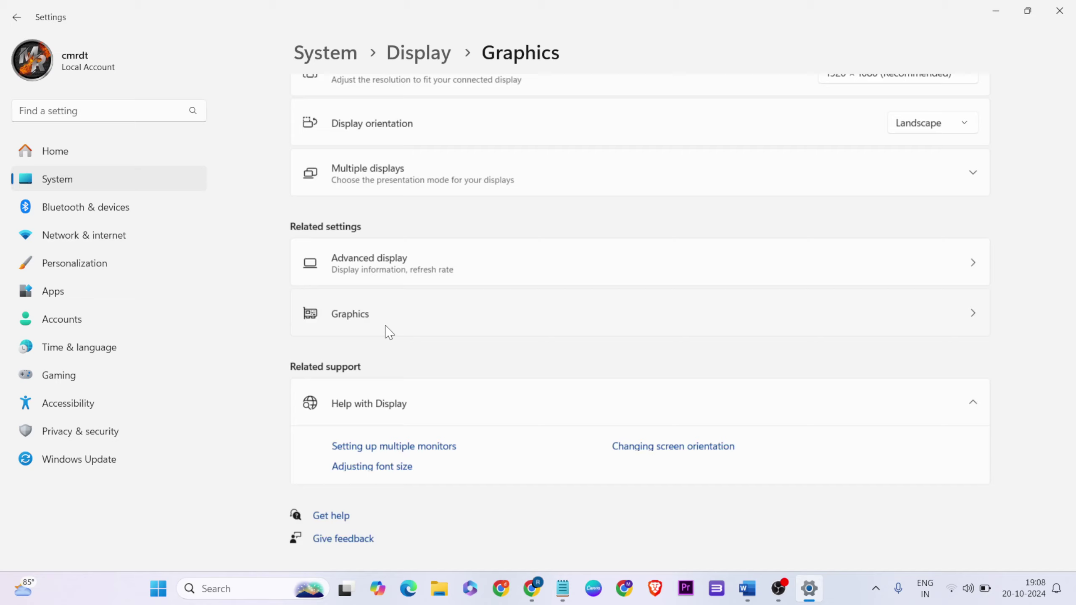
Save the High performance graphics preference for Forza Horizon 5.exe and close Settings
scroll(386, 326, "down", 10)
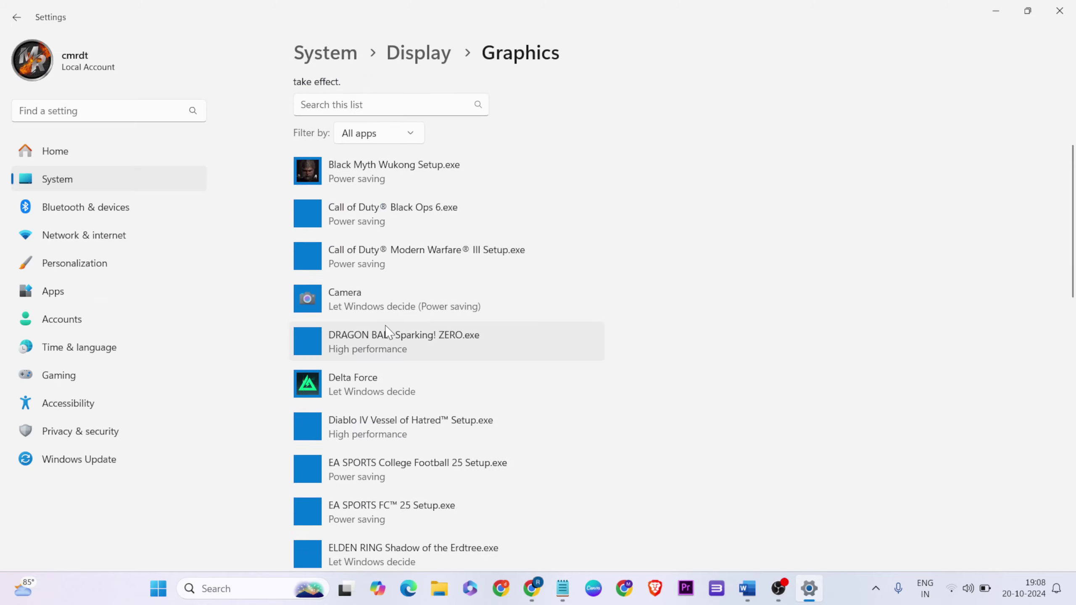
scroll(387, 330, "down", 3)
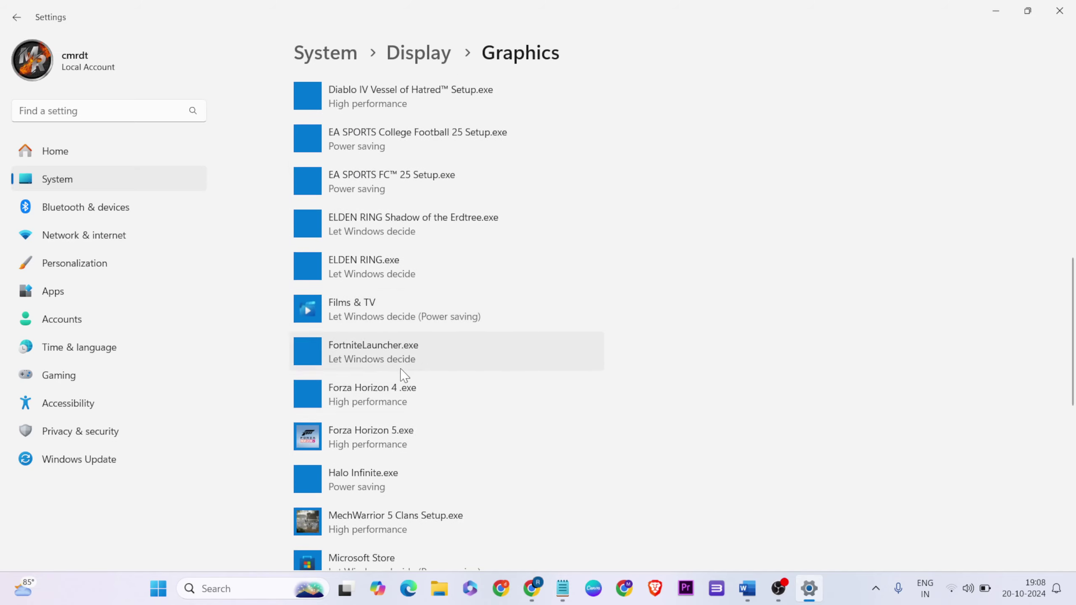
left_click(380, 448)
left_click(488, 495)
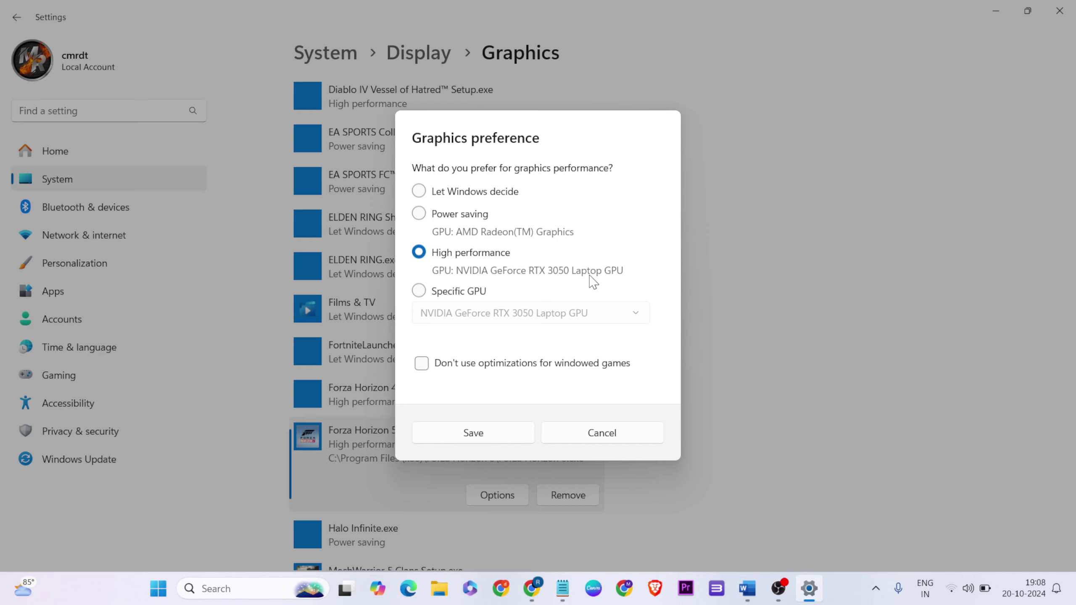
left_click(473, 435)
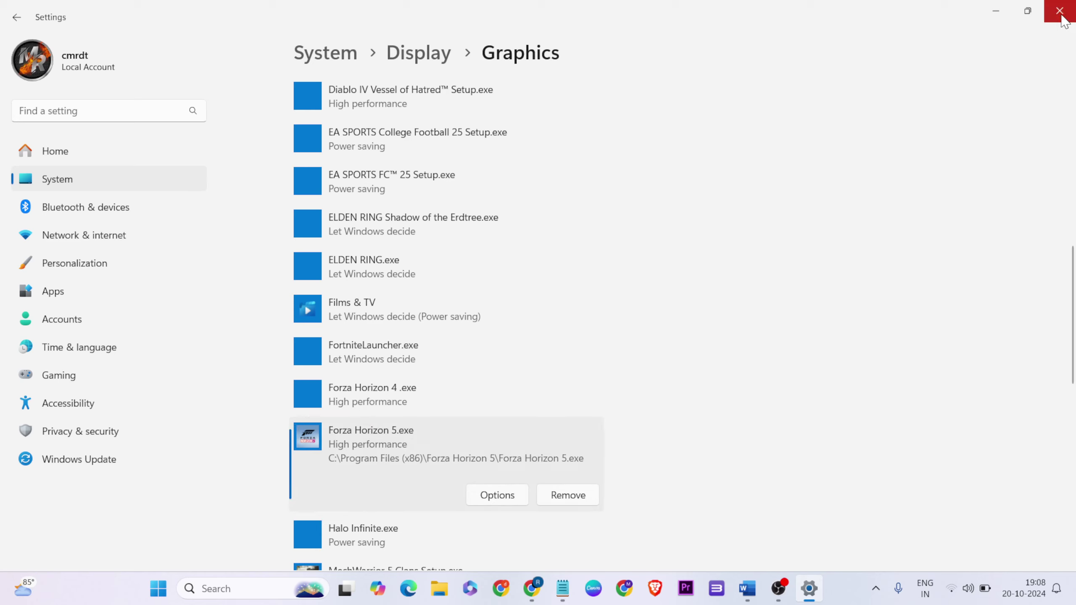
left_click(1059, 10)
Switch to the v.docx document in Word to check the list of fixes, and minimize it
mouse_move(778, 589)
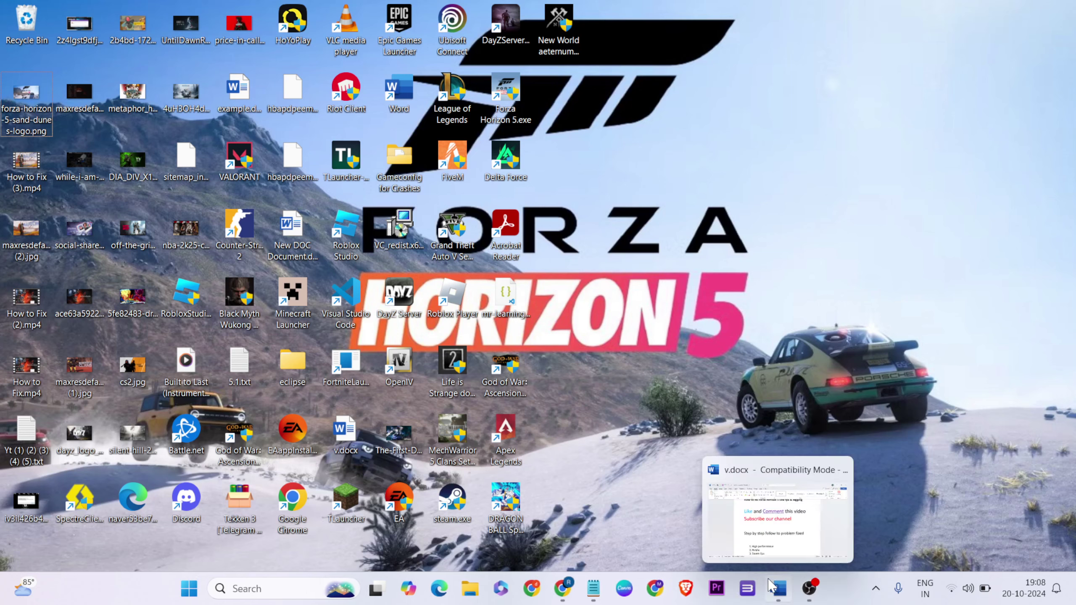
left_click(789, 525)
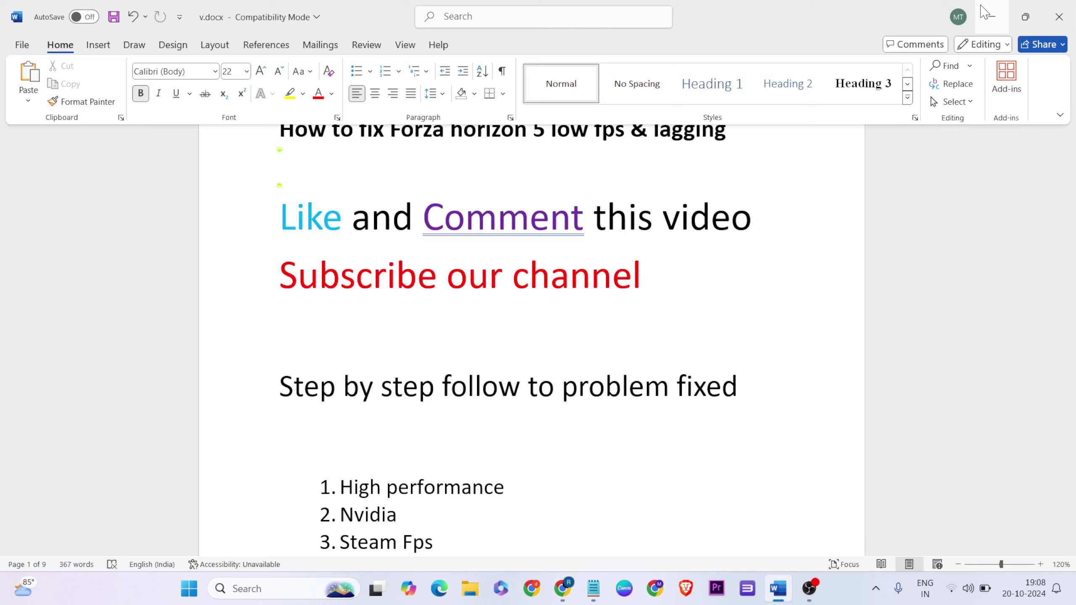
left_click(991, 16)
Open NVIDIA Control Panel and show the program-specific 3D settings
left_click(225, 588)
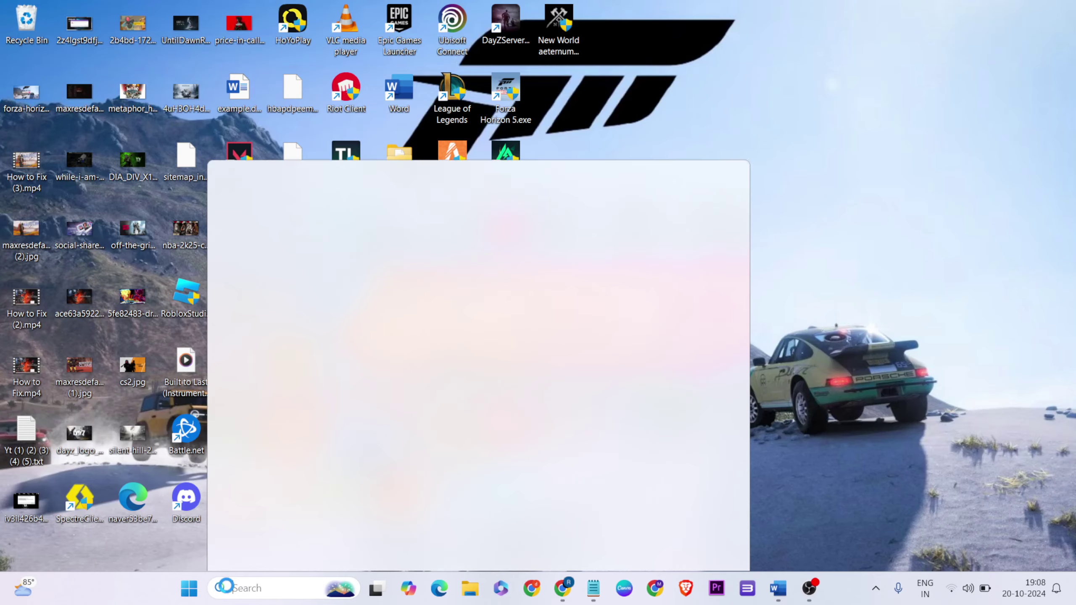
type("nvidiA Control Par")
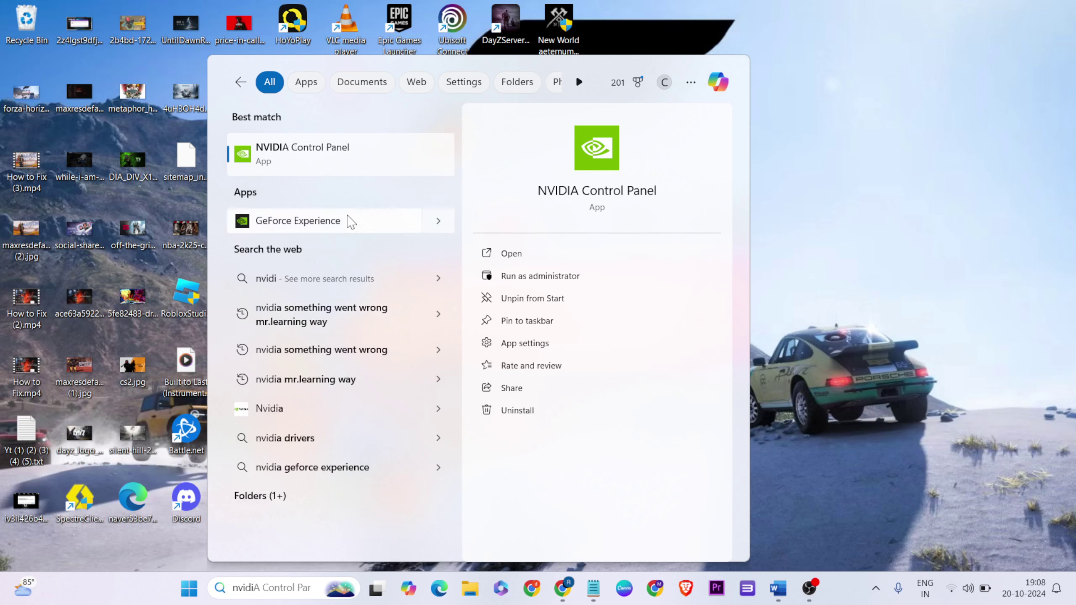
left_click(364, 160)
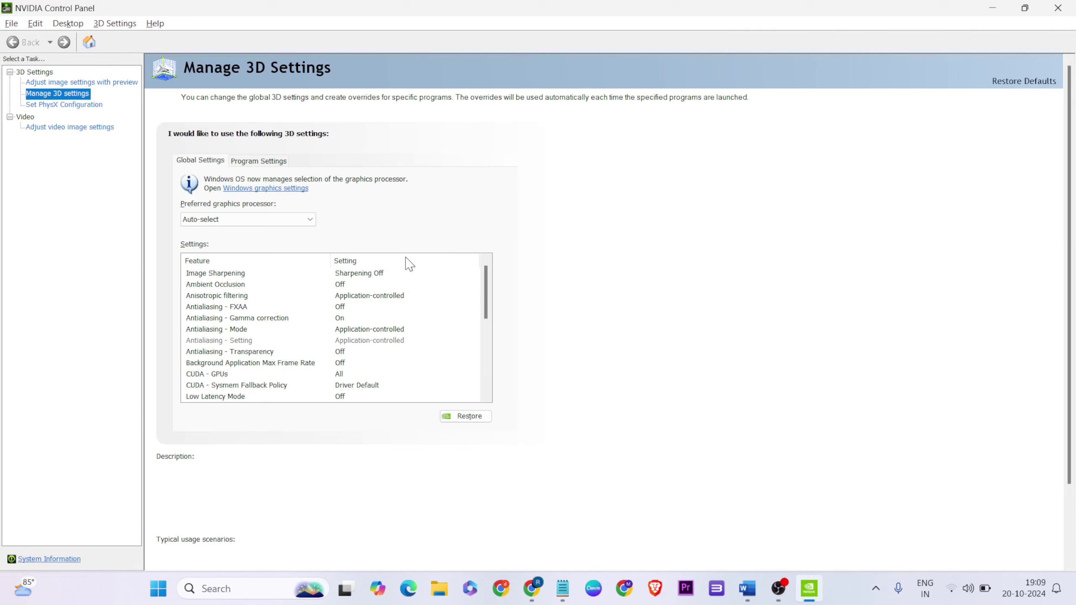
left_click(269, 163)
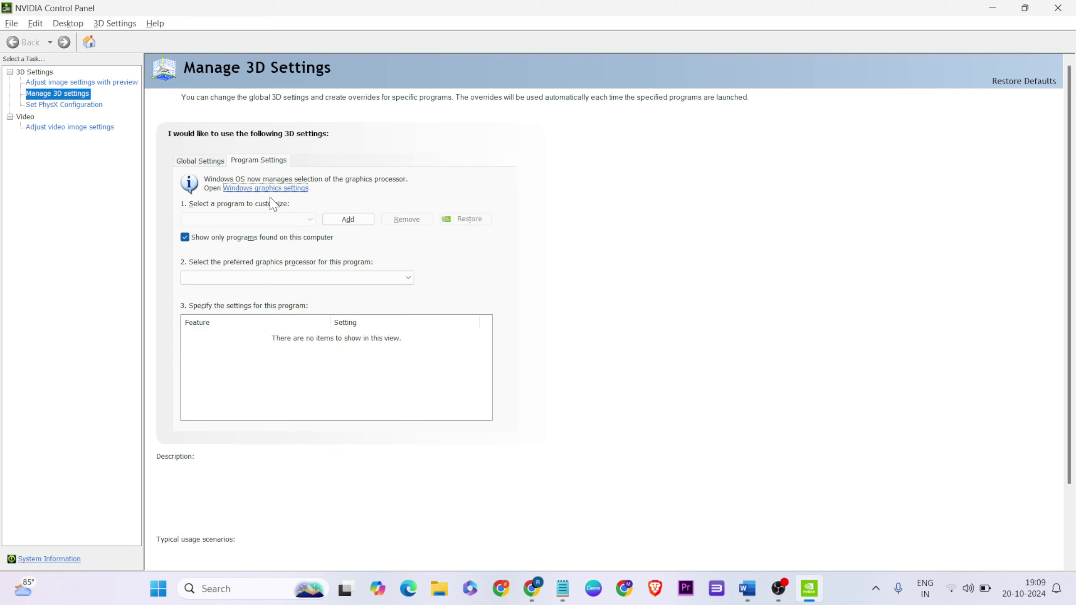
Add Forza Horizon 5.exe from the Desktop as a program to customize and assign it the High-performance NVIDIA processor
left_click(345, 222)
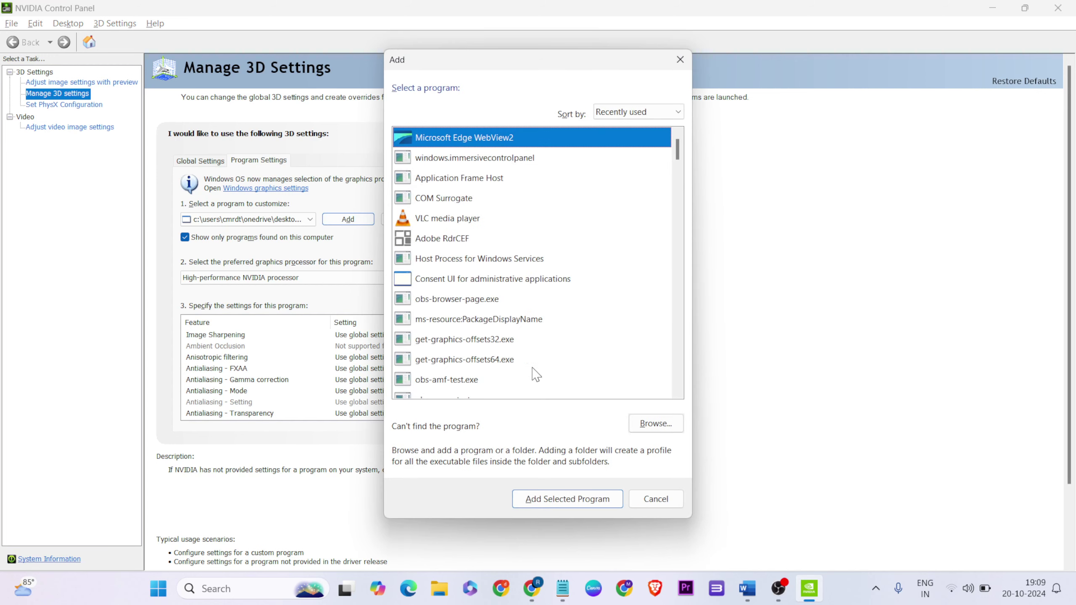
left_click(655, 423)
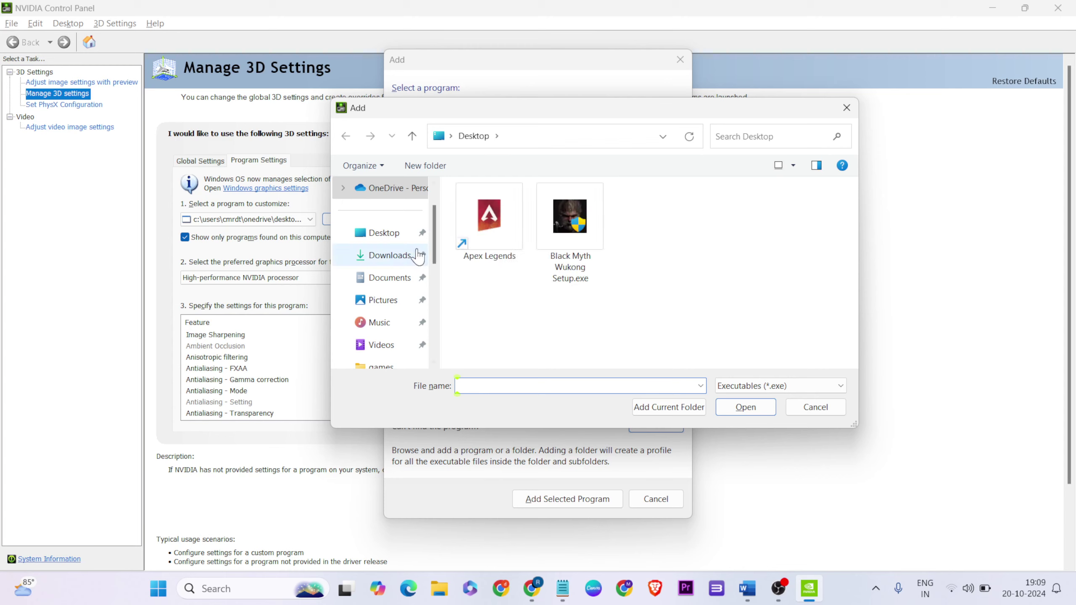
left_click(390, 241)
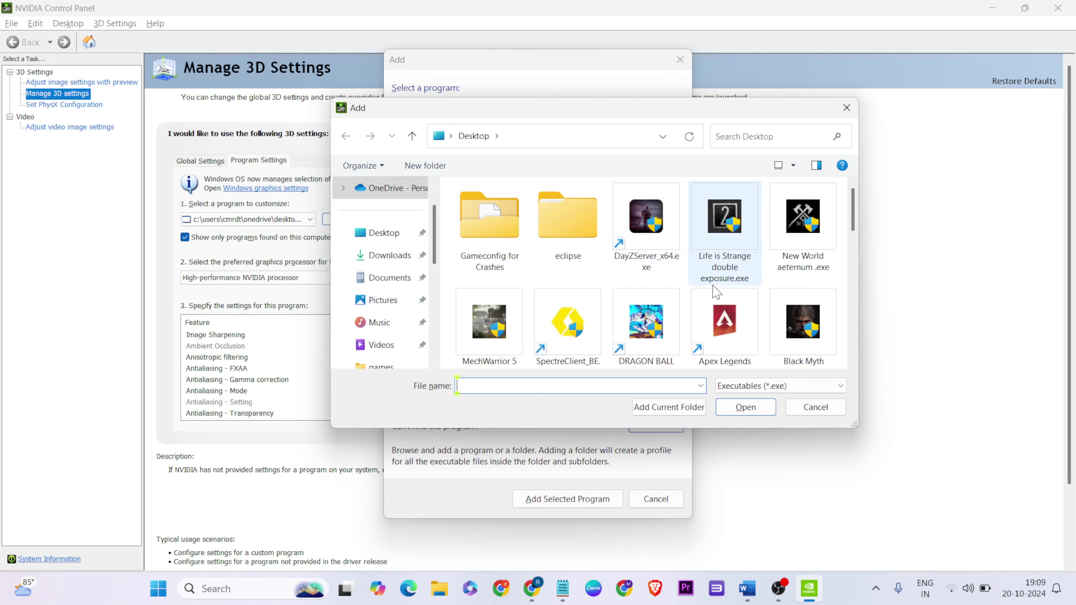
scroll(714, 292, "down", 1)
scroll(714, 292, "down", 3)
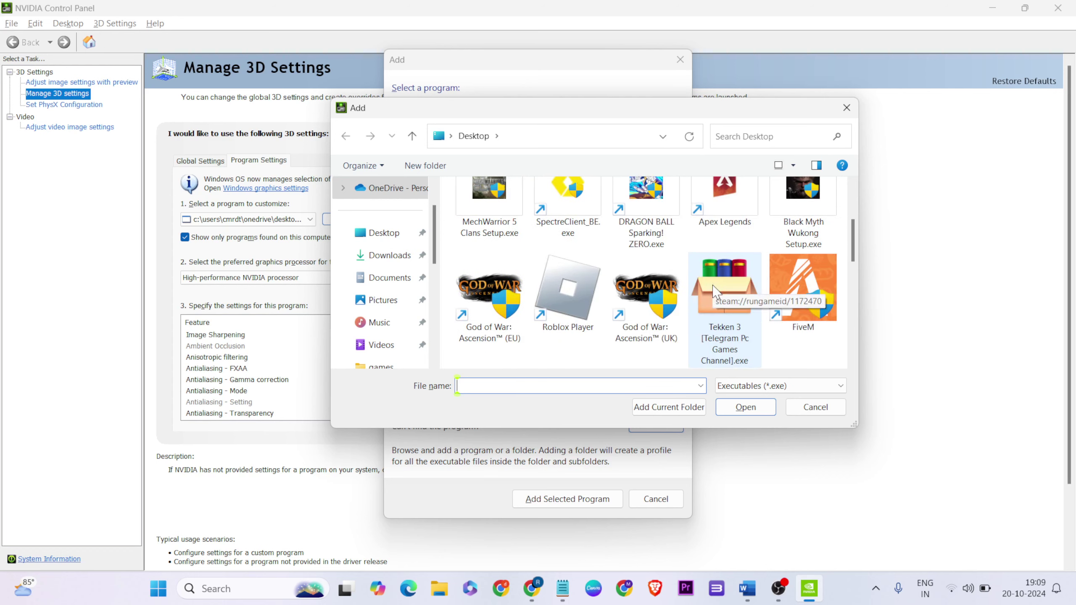
scroll(714, 292, "down", 5)
scroll(713, 292, "up", 3)
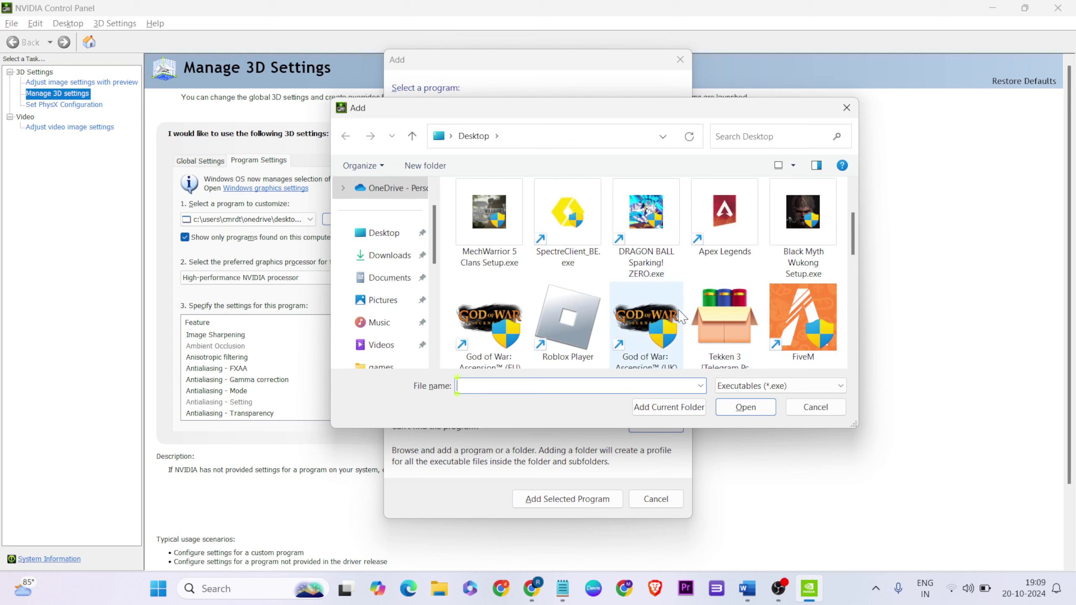
scroll(679, 317, "down", 1)
scroll(680, 317, "down", 5)
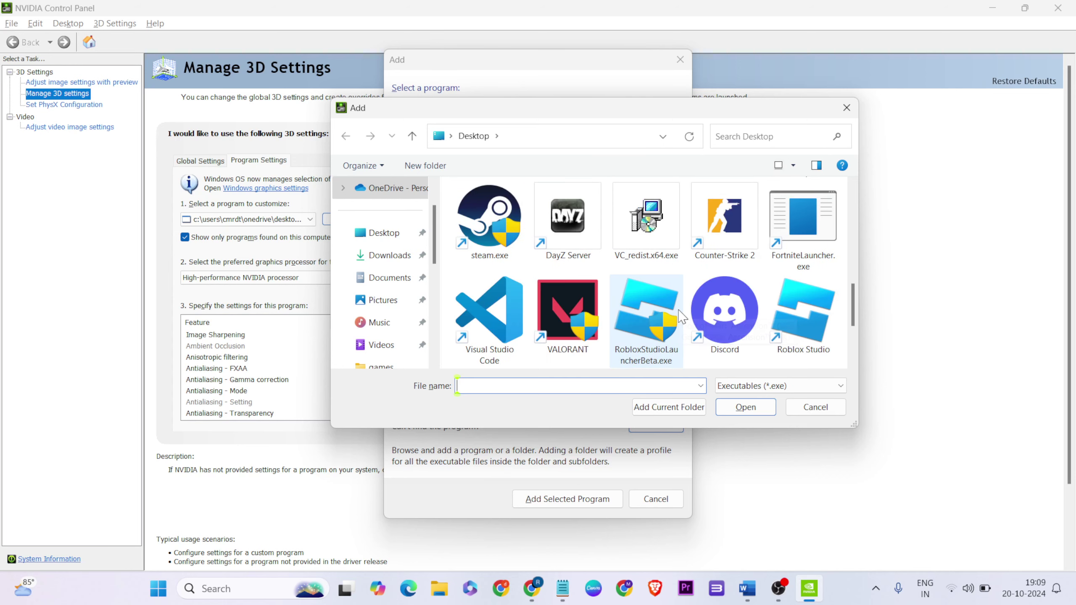
scroll(680, 317, "up", 6)
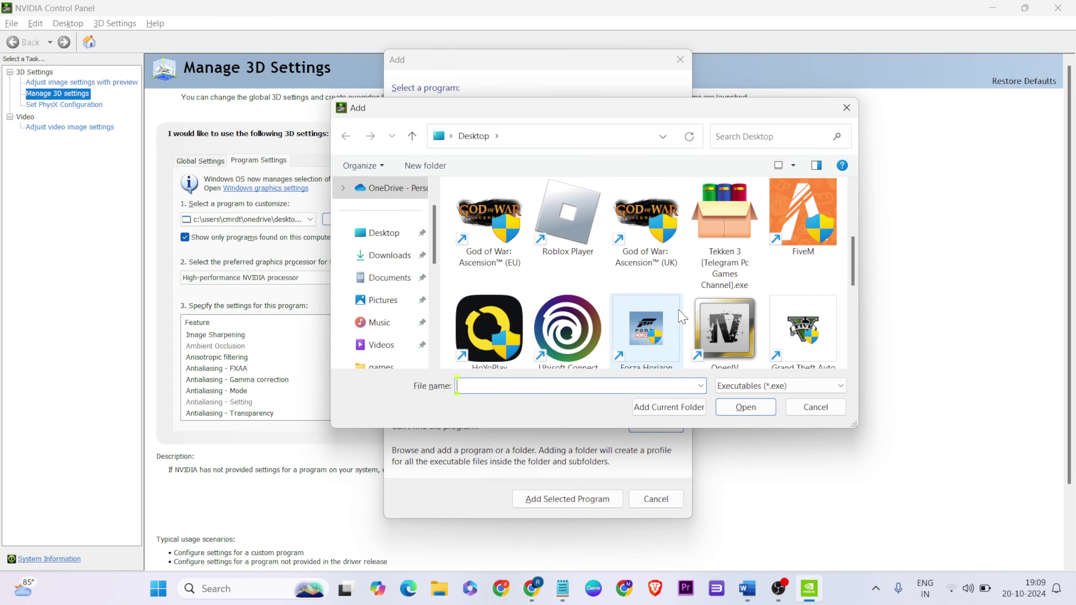
left_click(654, 313)
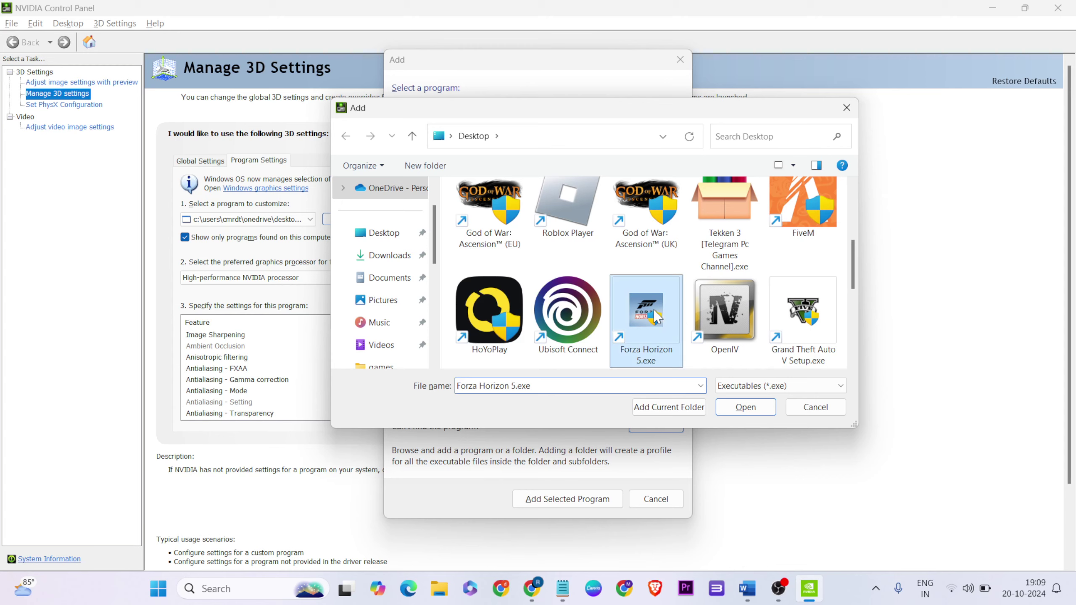
left_click(737, 410)
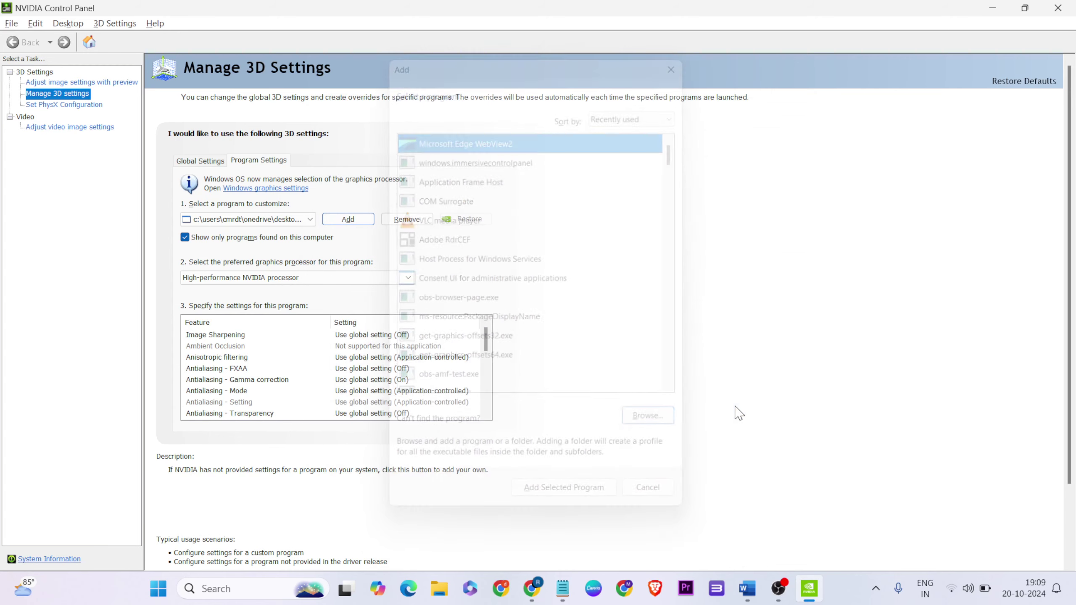
left_click(312, 278)
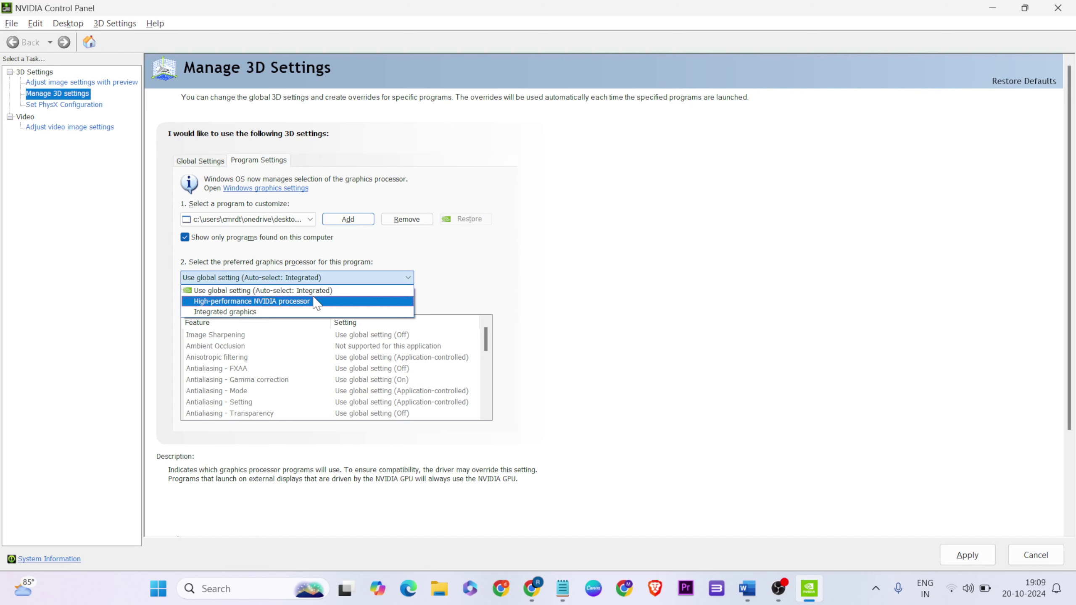
left_click(309, 299)
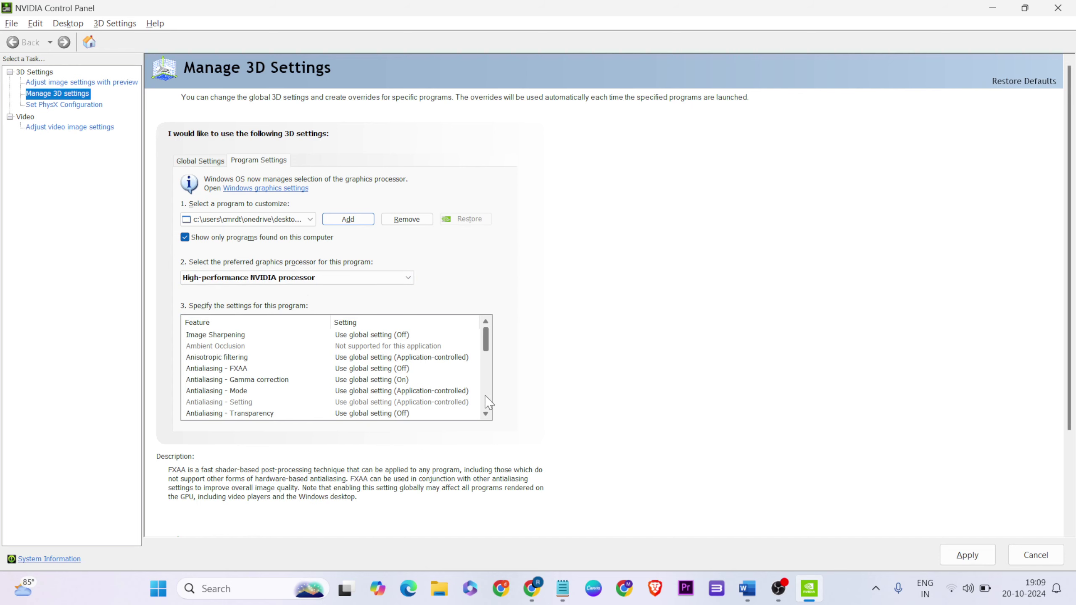
Turn on the Max Frame Rate limit for the program and set it to 250 FPS
left_click(486, 413)
left_click(485, 413)
left_click(486, 413)
left_click(486, 413)
left_click(485, 413)
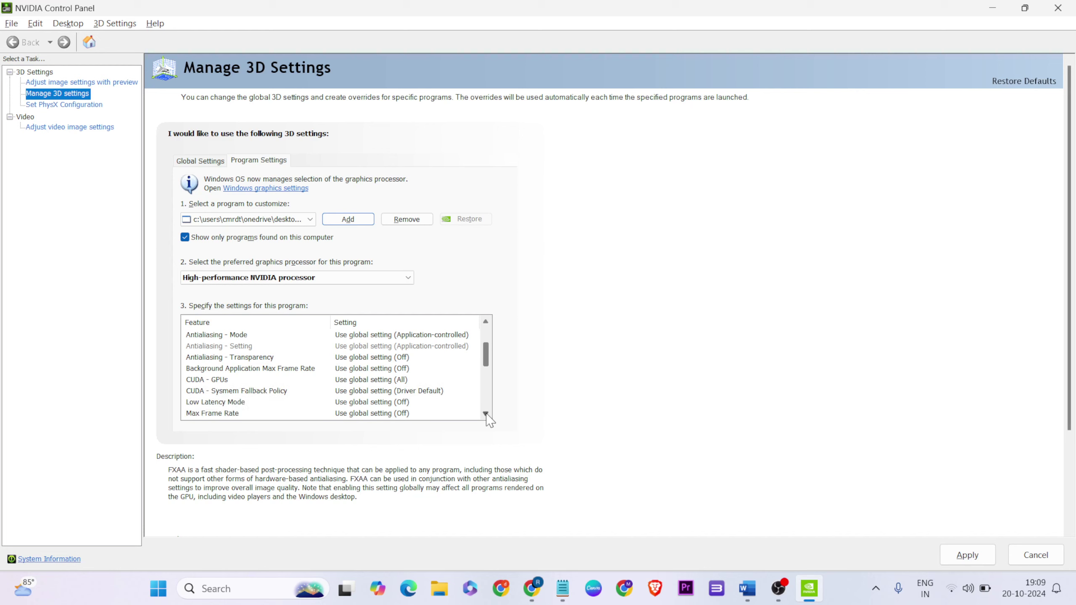
left_click(385, 414)
left_click(385, 414)
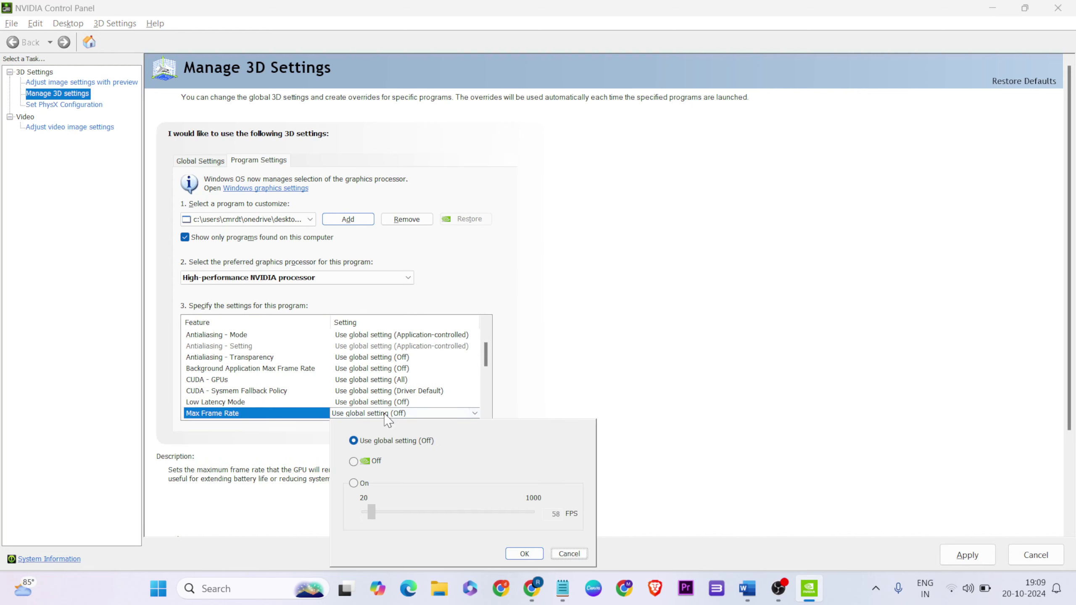
left_click(354, 483)
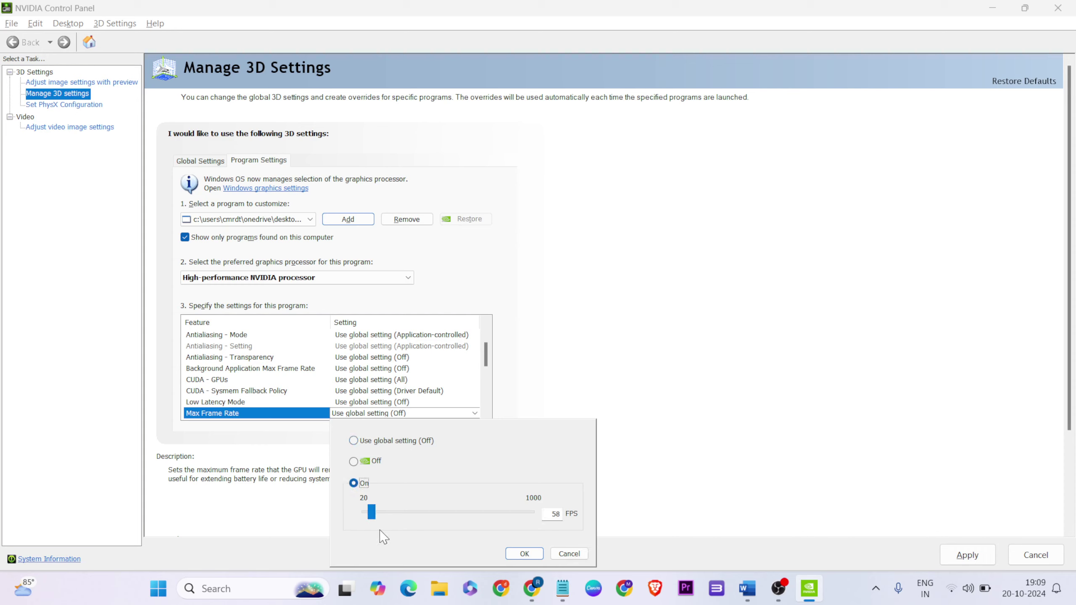
left_click_drag(371, 513, 408, 517)
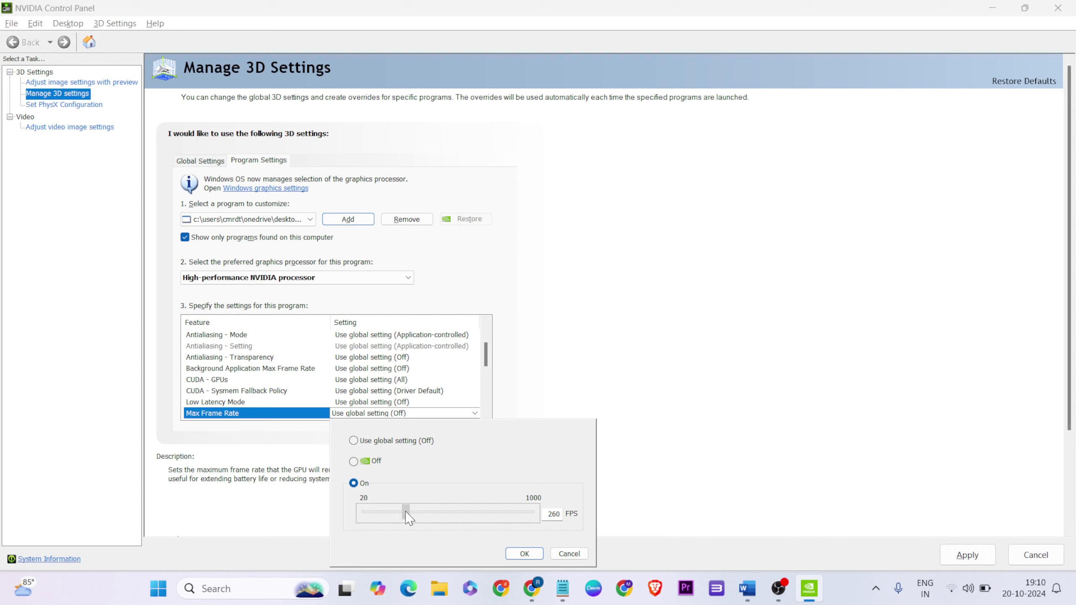
left_click(525, 554)
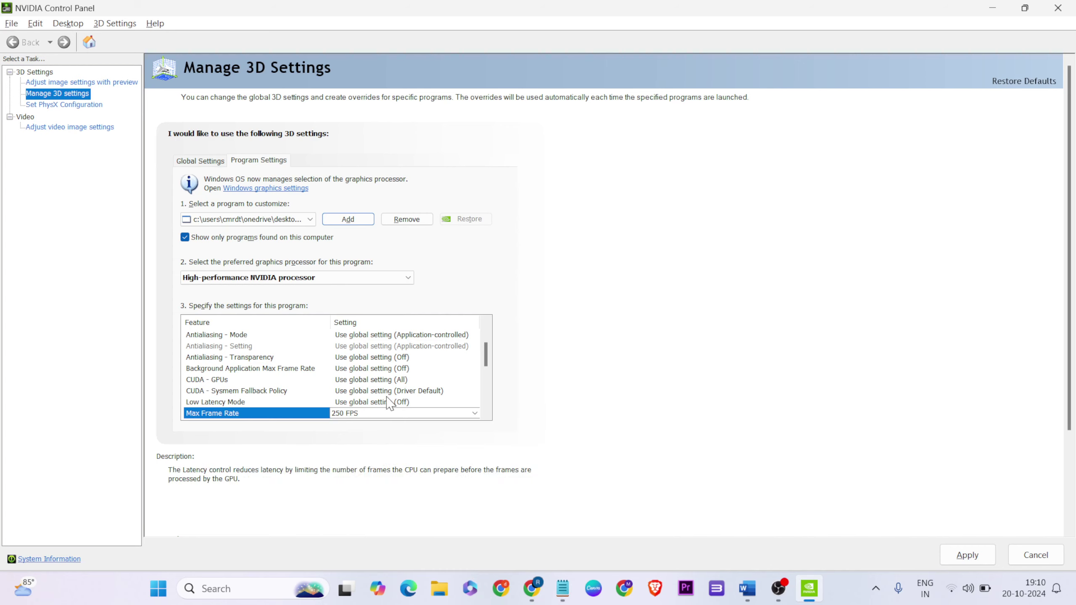
Set the program's Max Frame Rate to 20 FPS and apply the 3D settings
left_click(357, 412)
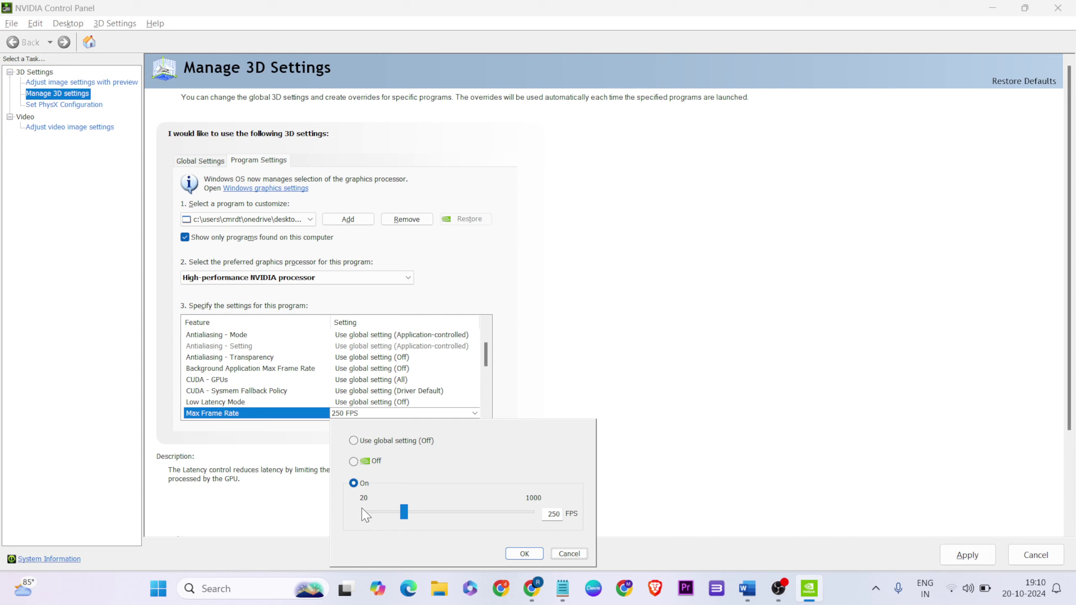
left_click(365, 515)
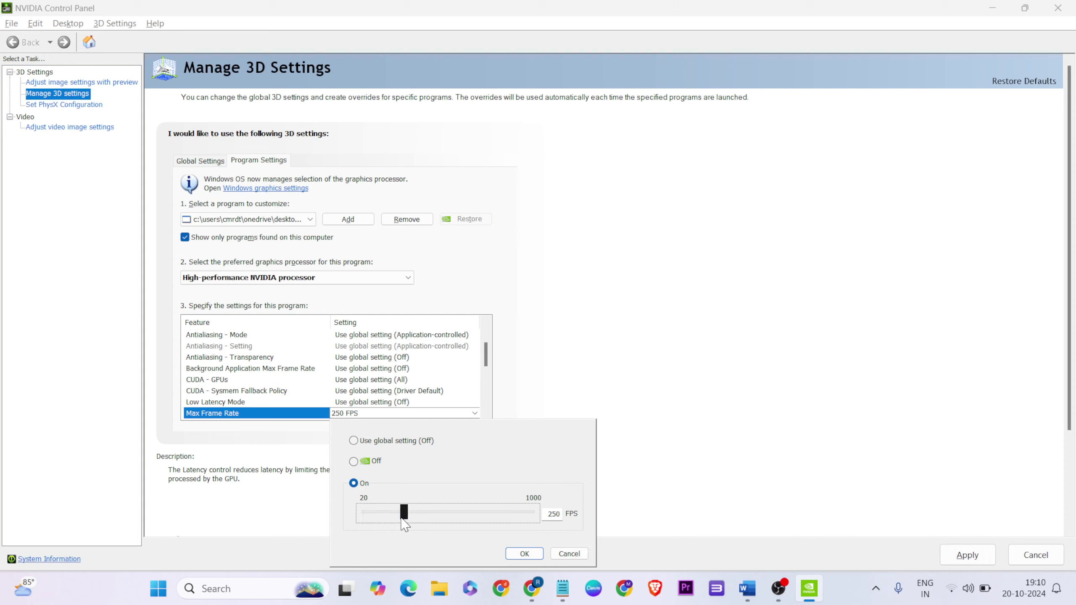
left_click_drag(404, 523, 351, 525)
left_click(521, 553)
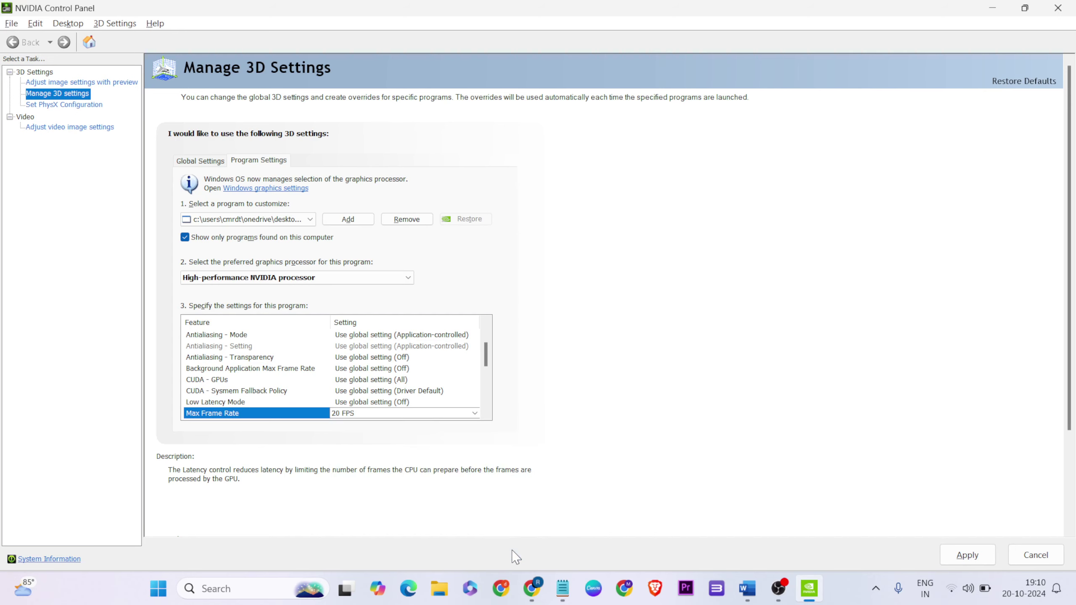
left_click(965, 554)
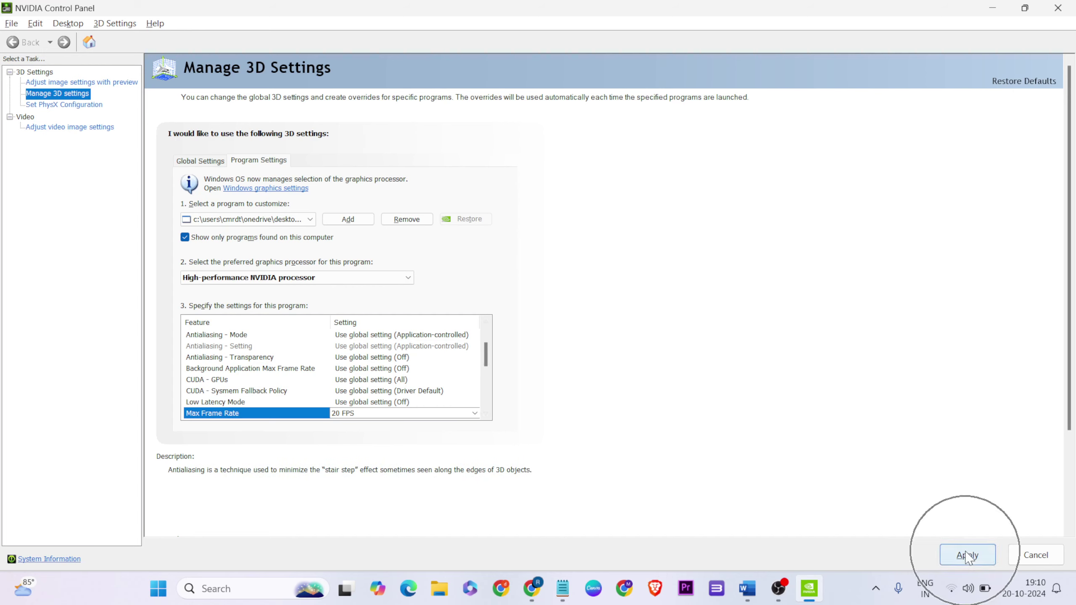
Close NVIDIA Control Panel without applying the pending changes
left_click(1059, 9)
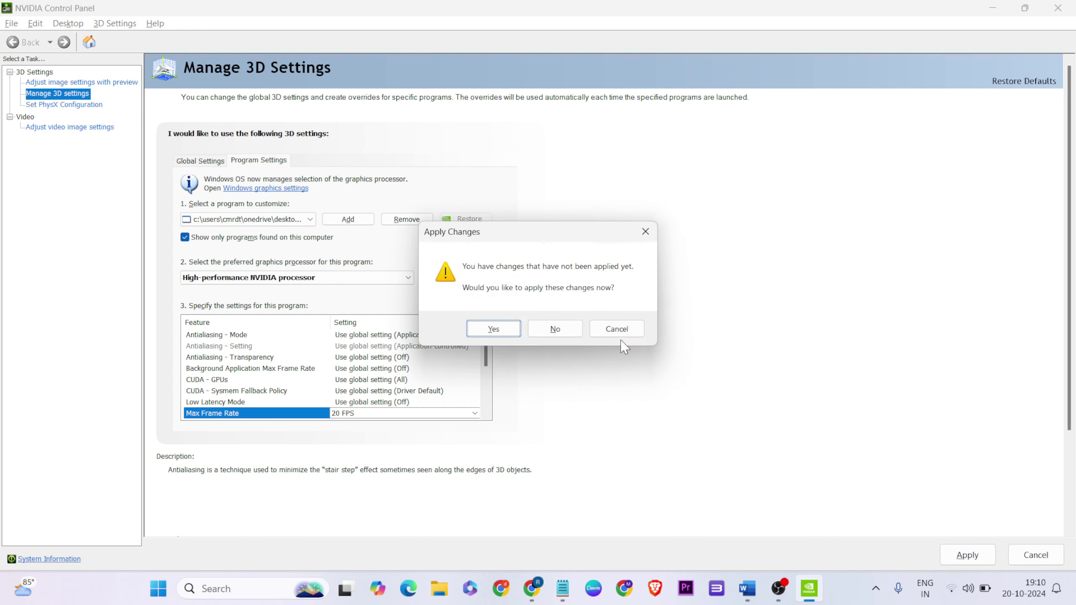
left_click(550, 326)
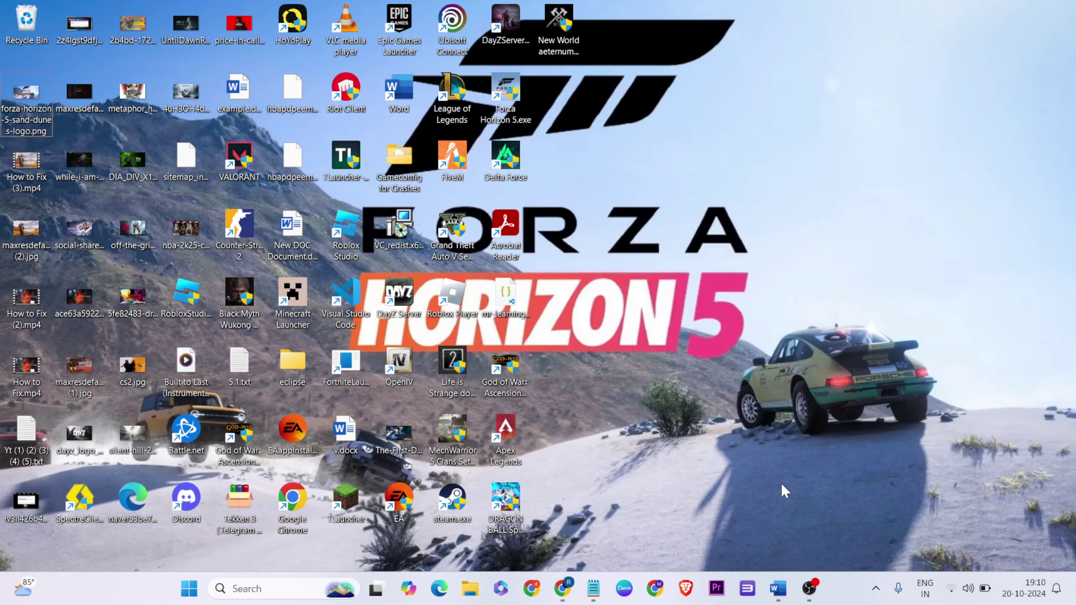
Switch to Word to review the list of fix steps in v.docx, and minimize the document again
left_click(777, 588)
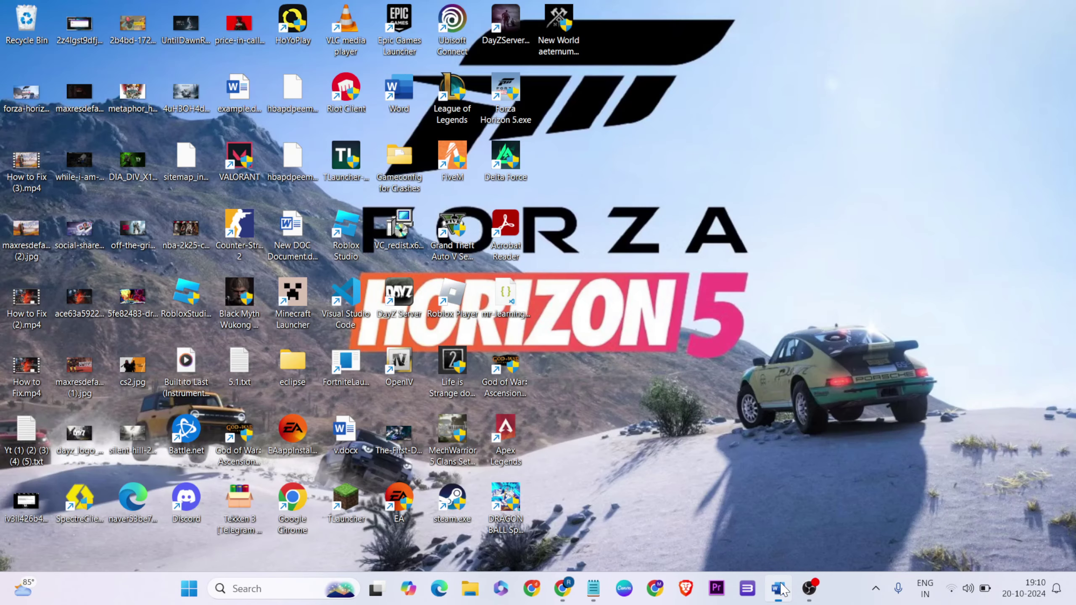
scroll(553, 490, "down", 1)
scroll(553, 491, "down", 1)
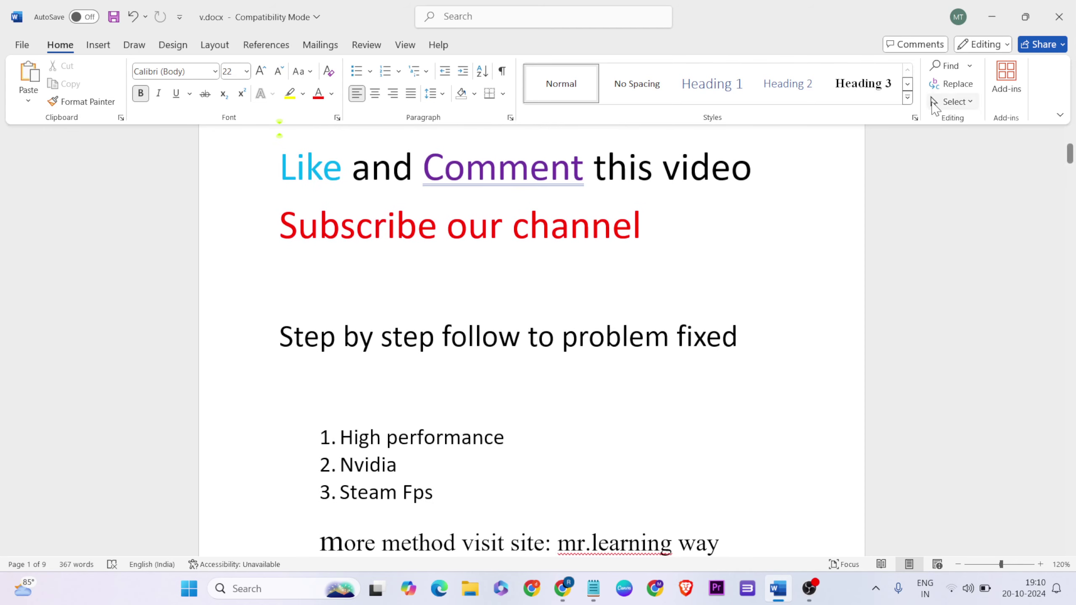
left_click(982, 9)
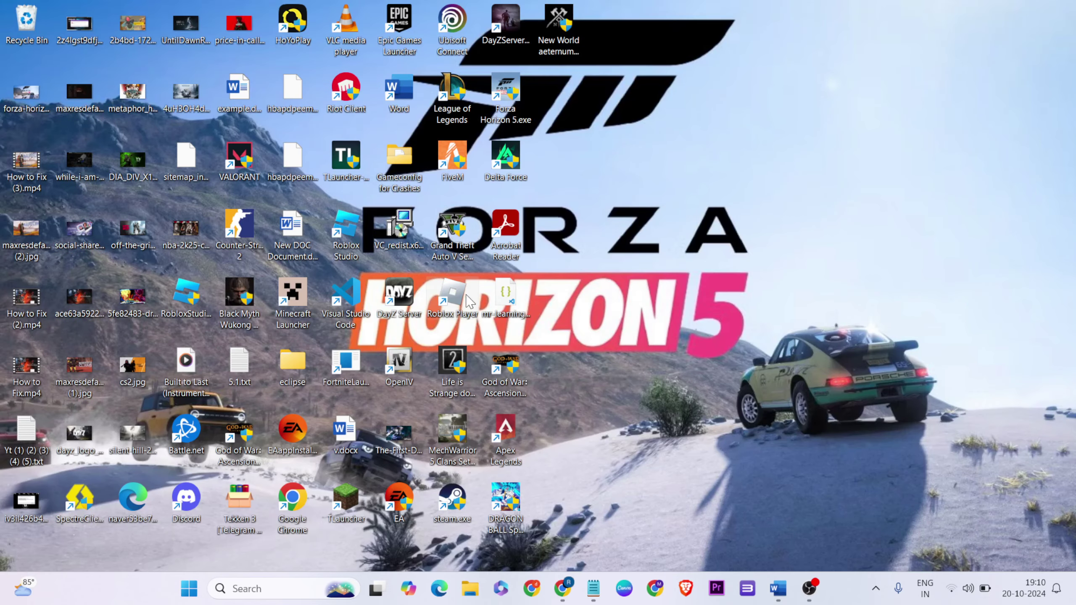
Launch Steam from the desktop and allow it to make changes to the device
double_click(449, 496)
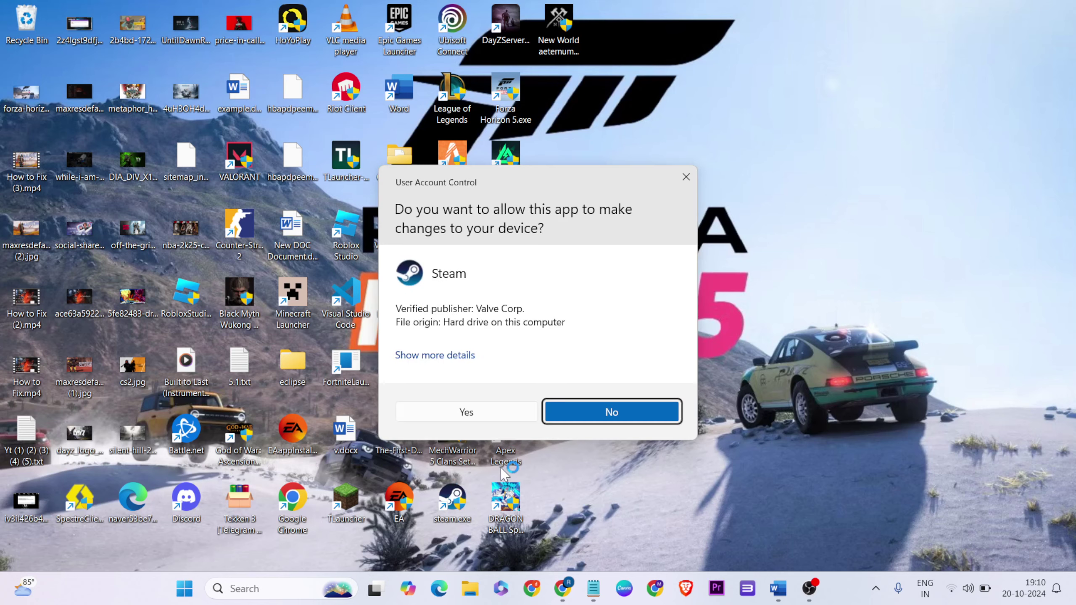
left_click(466, 409)
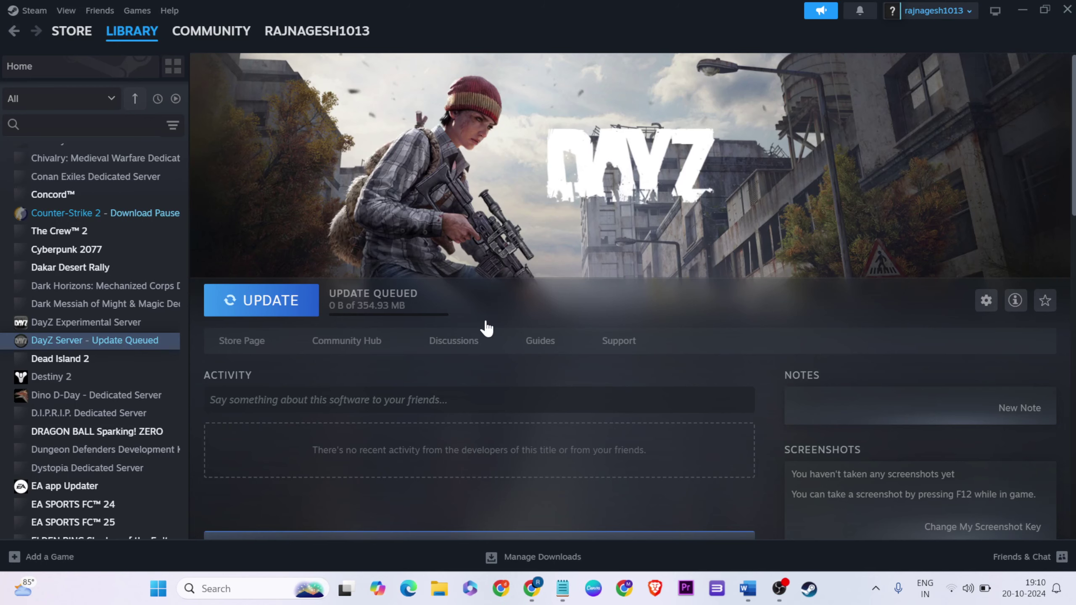
Look through the game list in the Steam library for Forza Horizon 5
left_click(68, 291)
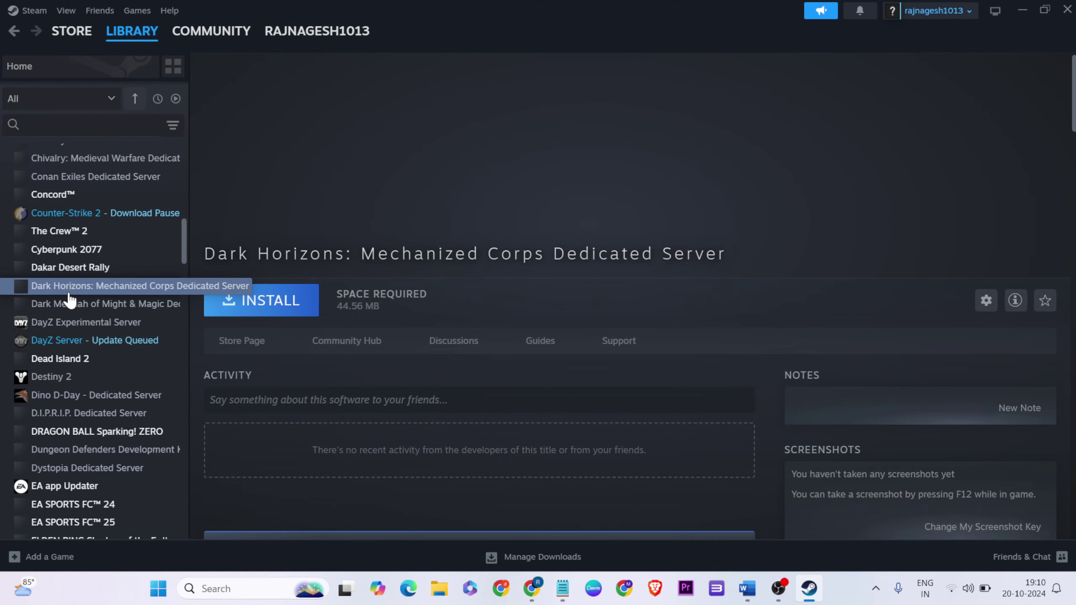
scroll(90, 458, "down", 10)
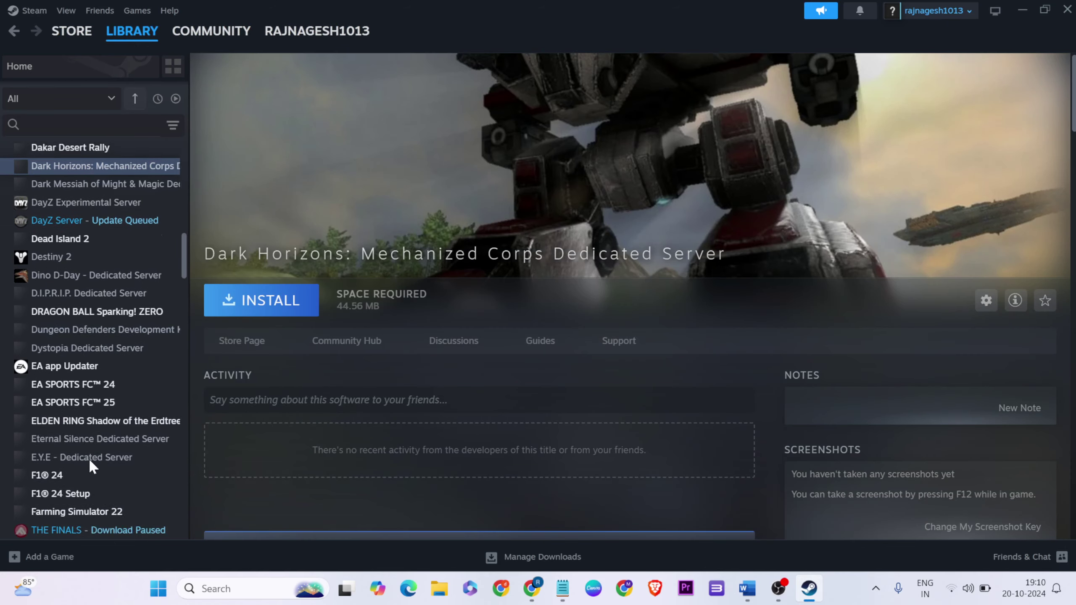
scroll(89, 458, "down", 6)
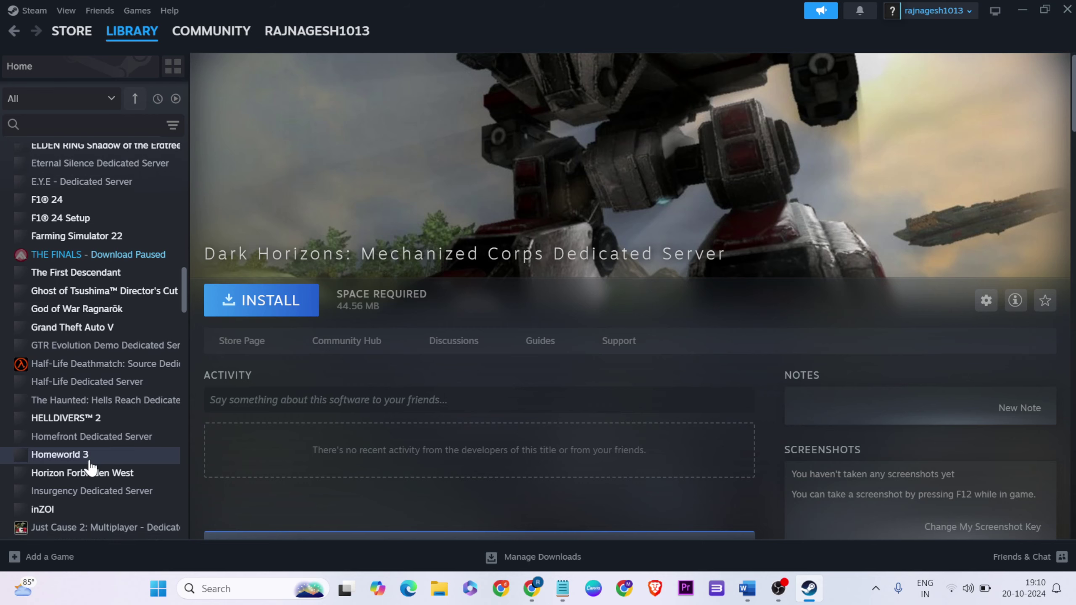
scroll(89, 458, "down", 10)
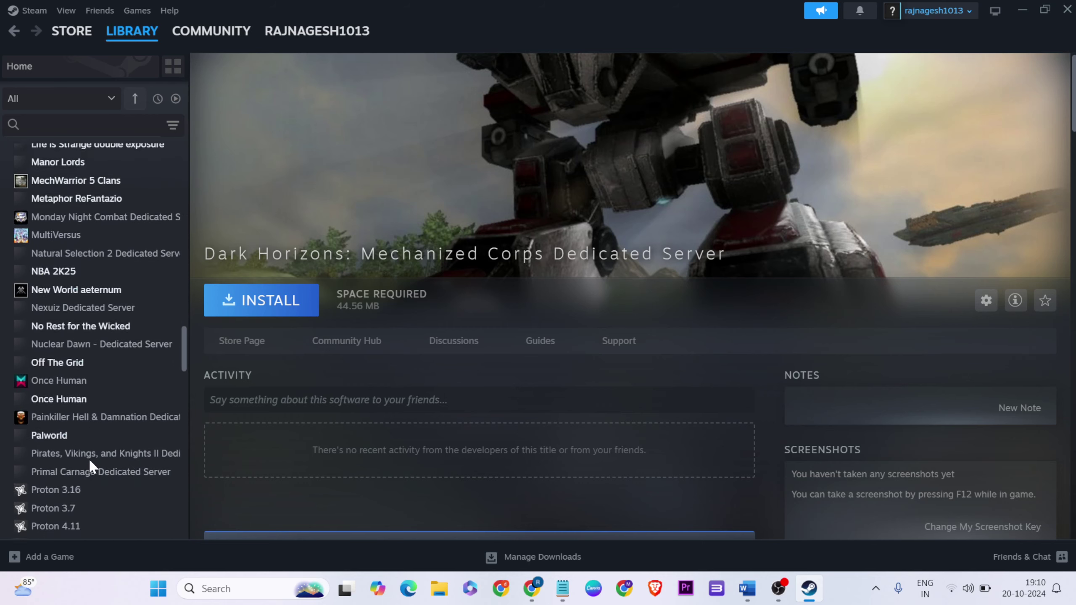
scroll(89, 458, "down", 5)
scroll(89, 457, "up", 20)
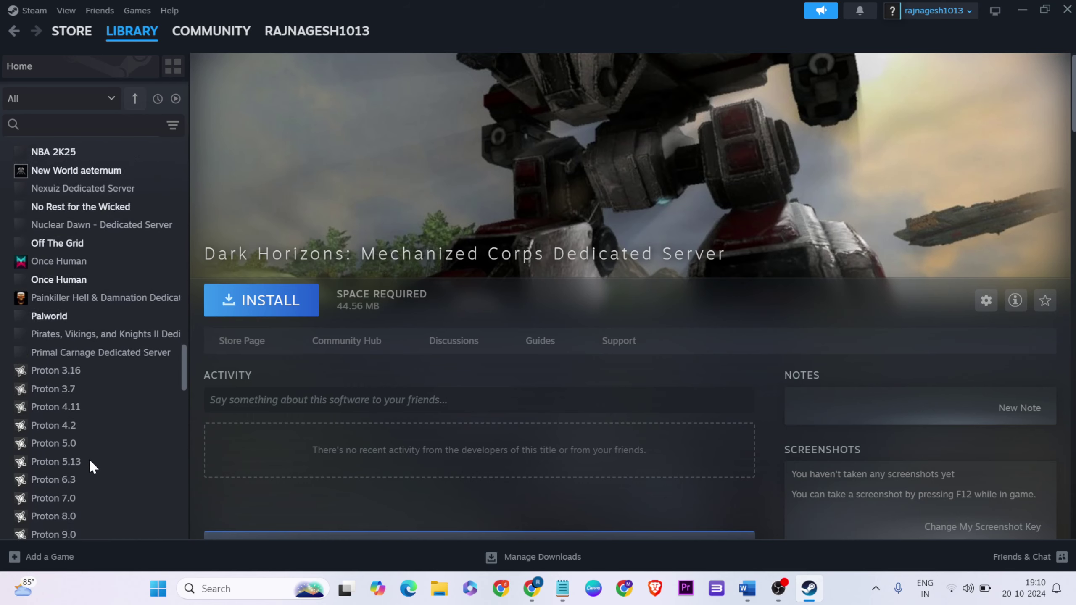
scroll(89, 466, "up", 7)
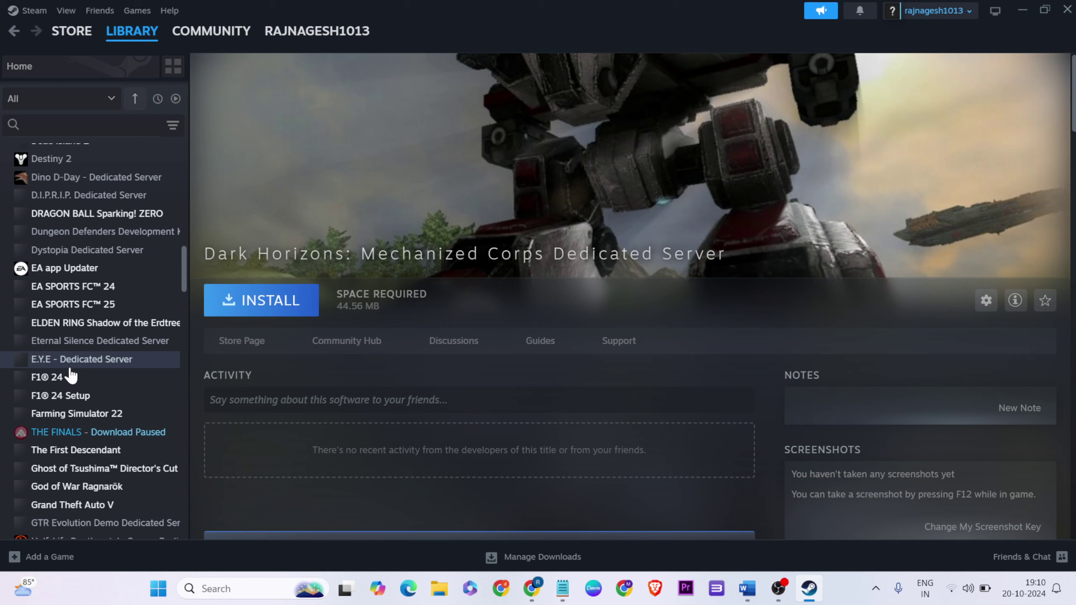
scroll(72, 373, "down", 4)
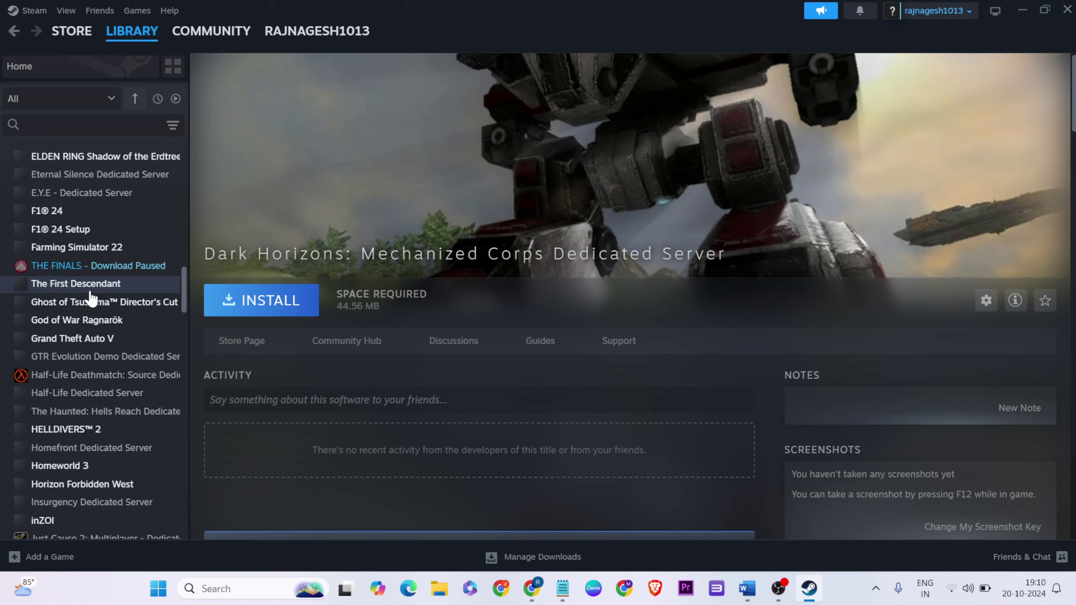
scroll(113, 248, "up", 10)
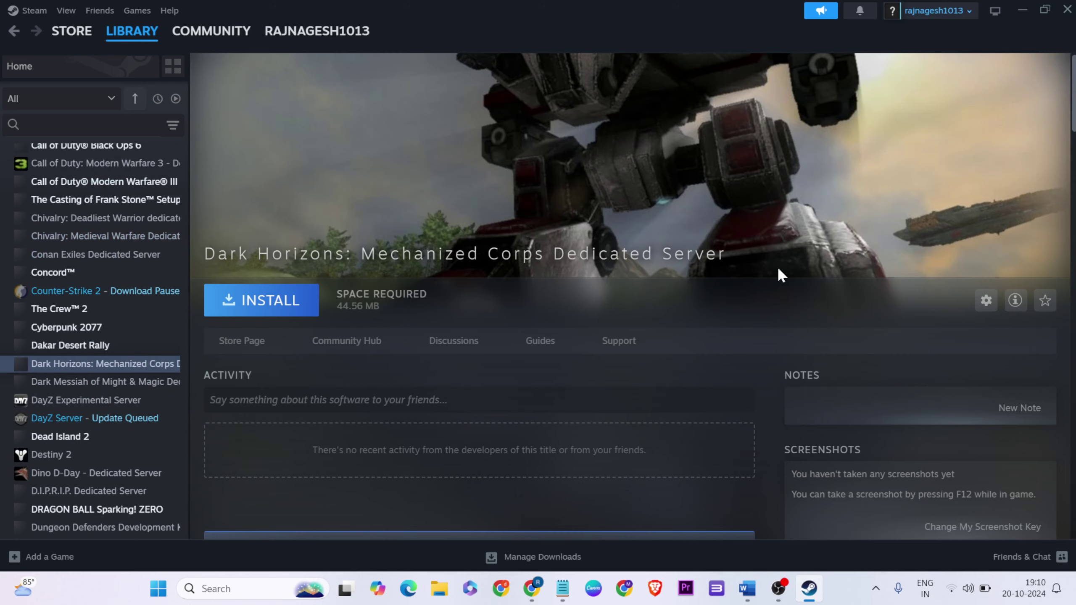
Restore the Steam window to a smaller size and view the management options for Forza Horizon 5.exe
left_click(1043, 11)
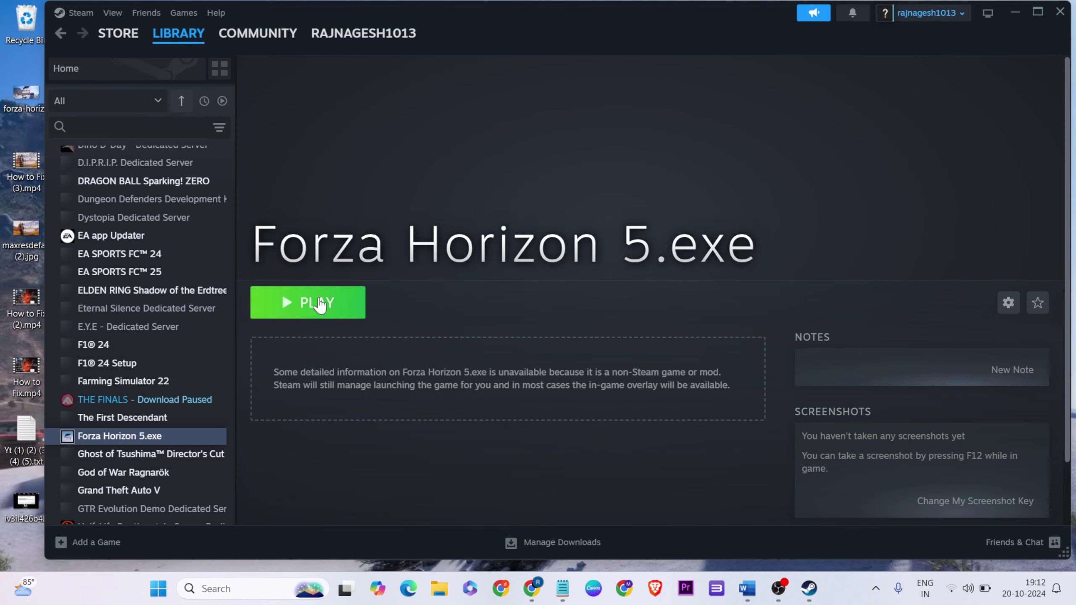
left_click(389, 217)
left_click(1008, 303)
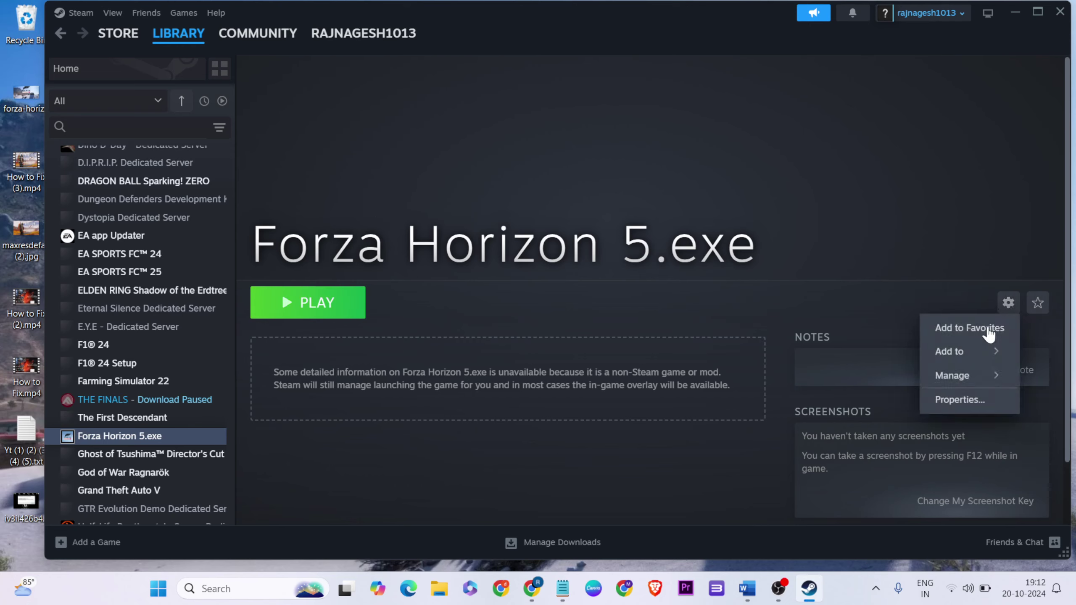
mouse_move(956, 381)
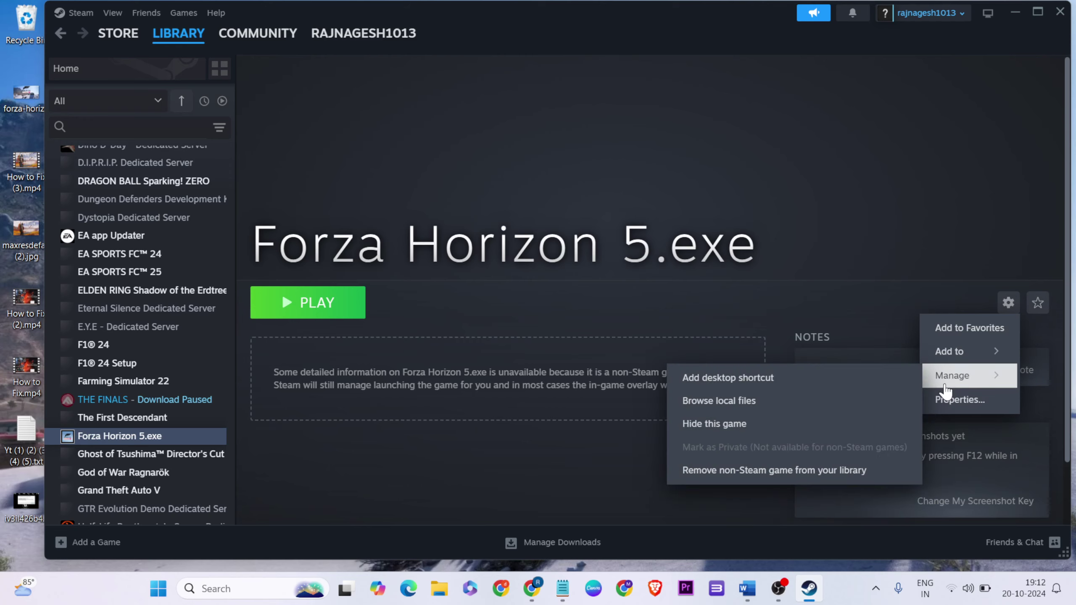
left_click(328, 572)
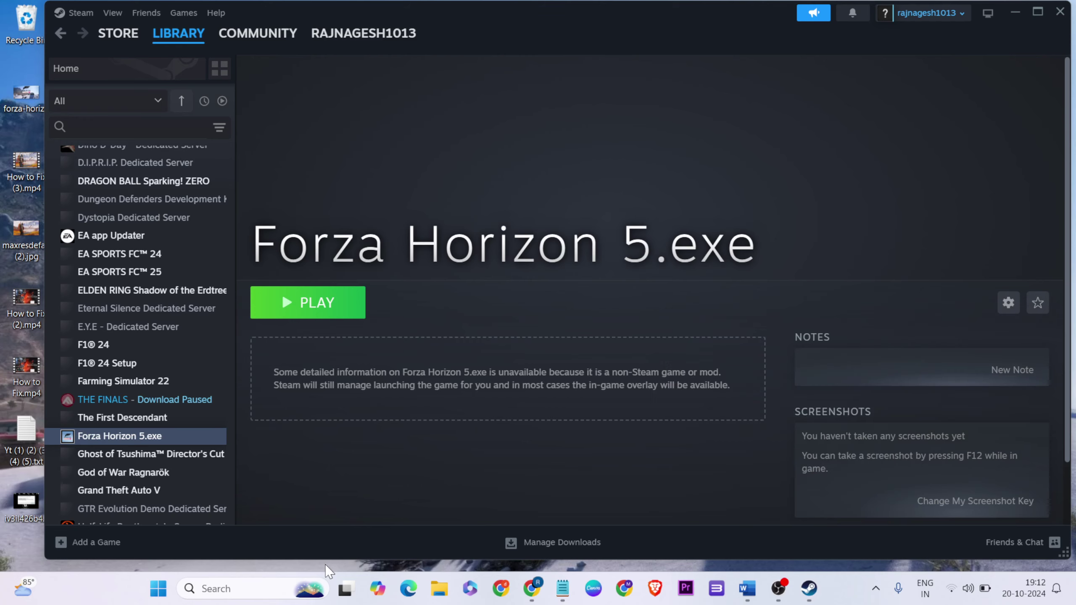
Open the Steam settings and show the In Game options
left_click(76, 12)
left_click(146, 82)
left_click(113, 13)
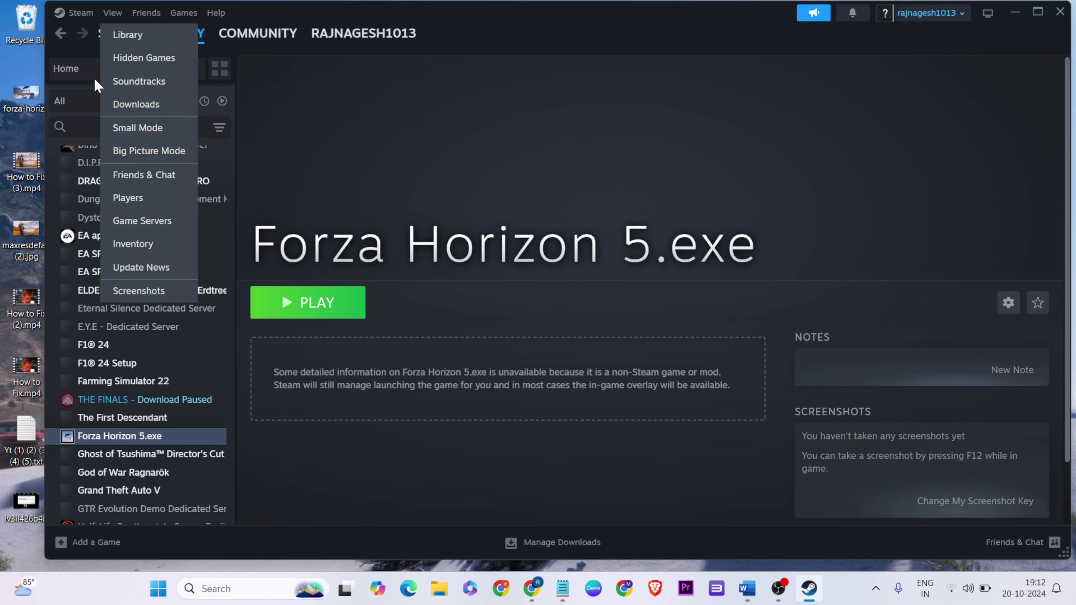
left_click(73, 19)
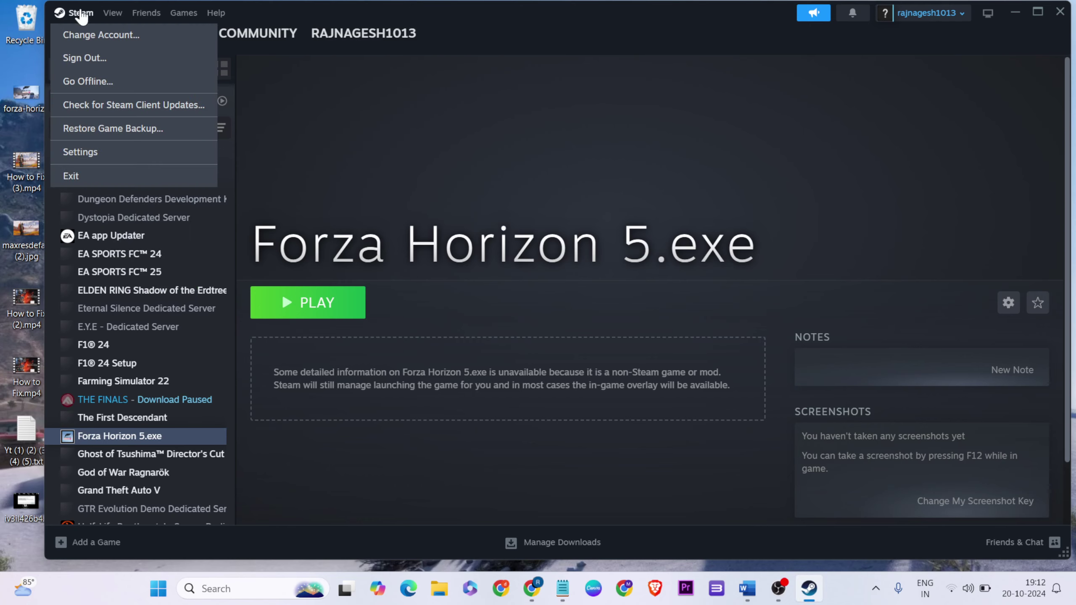
left_click(80, 152)
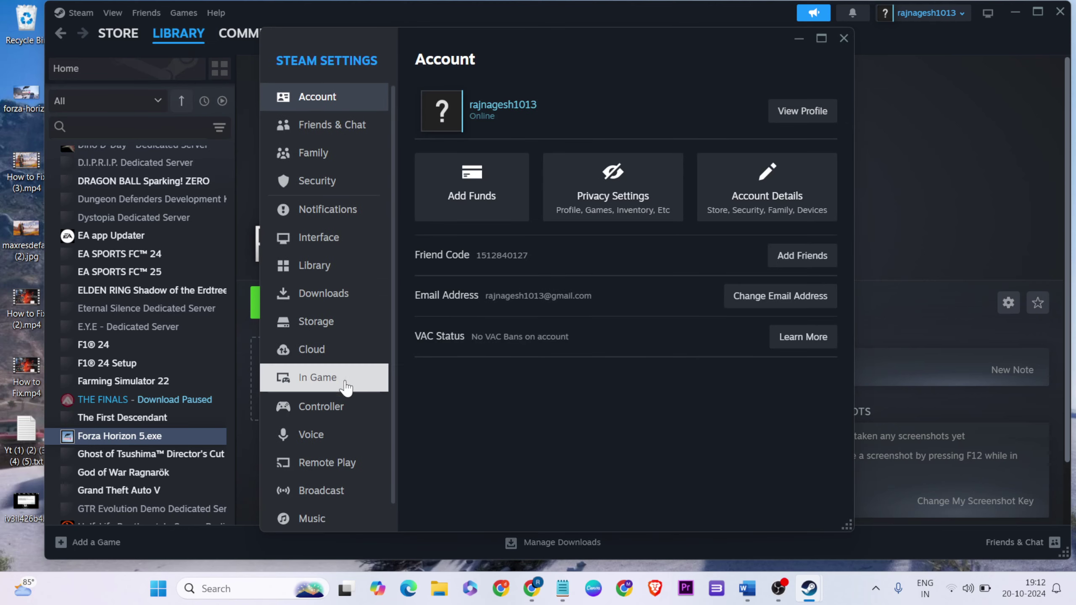
left_click(346, 383)
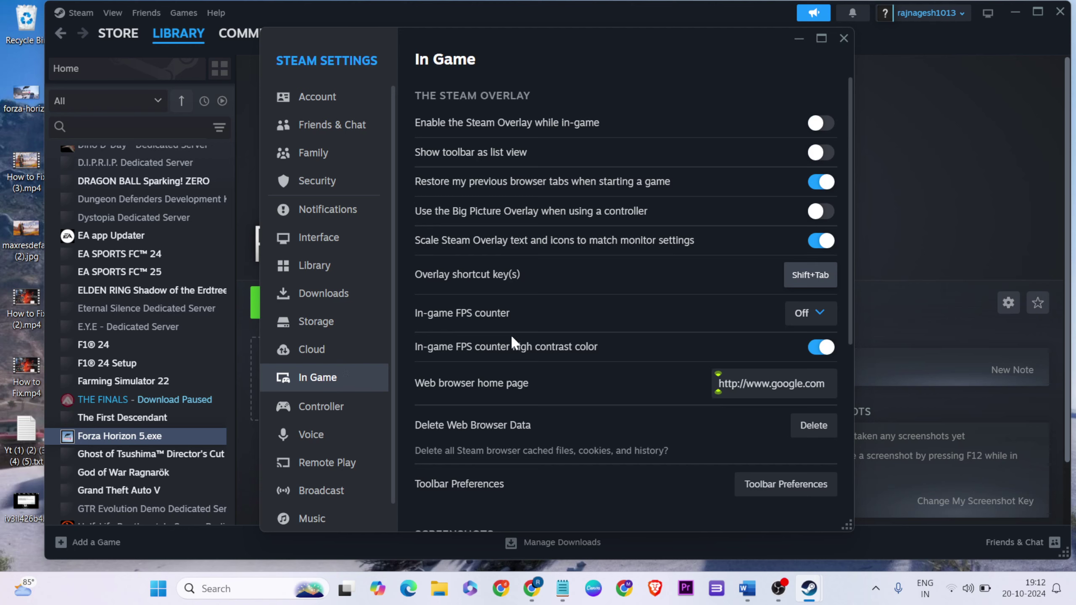
Toggle the In-game FPS counter high contrast color off and back on, and close the Steam settings and main window
left_click(480, 322)
left_click(466, 357)
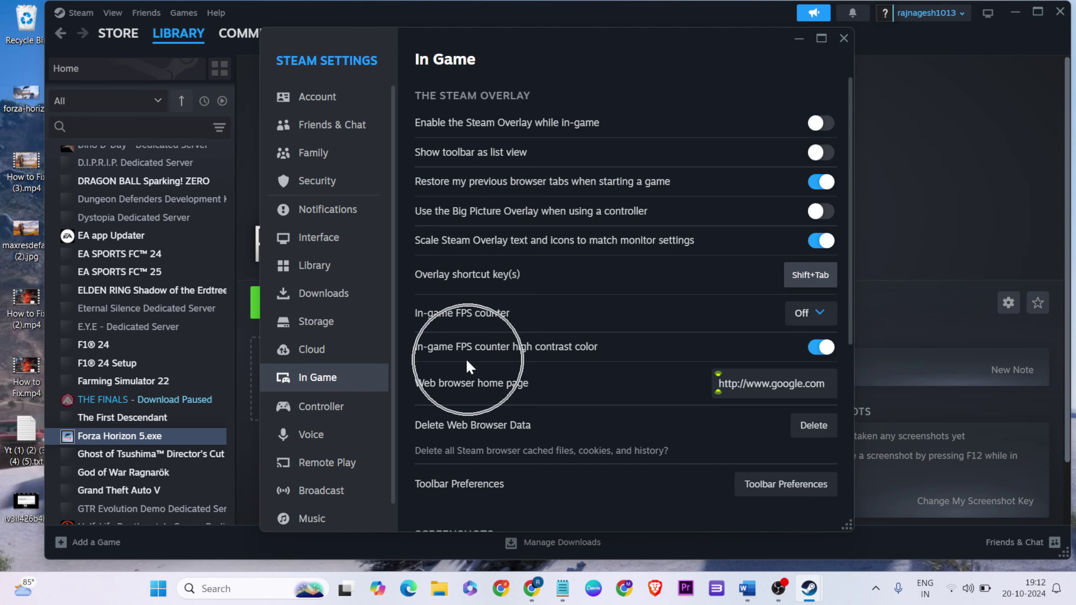
left_click(812, 352)
left_click(822, 355)
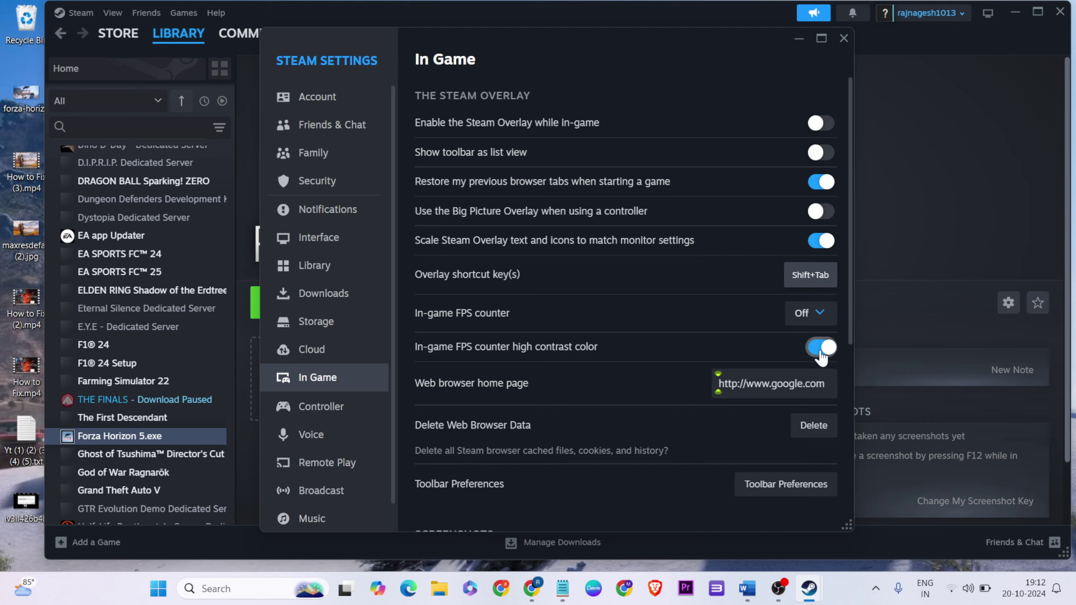
left_click(844, 38)
left_click(1060, 11)
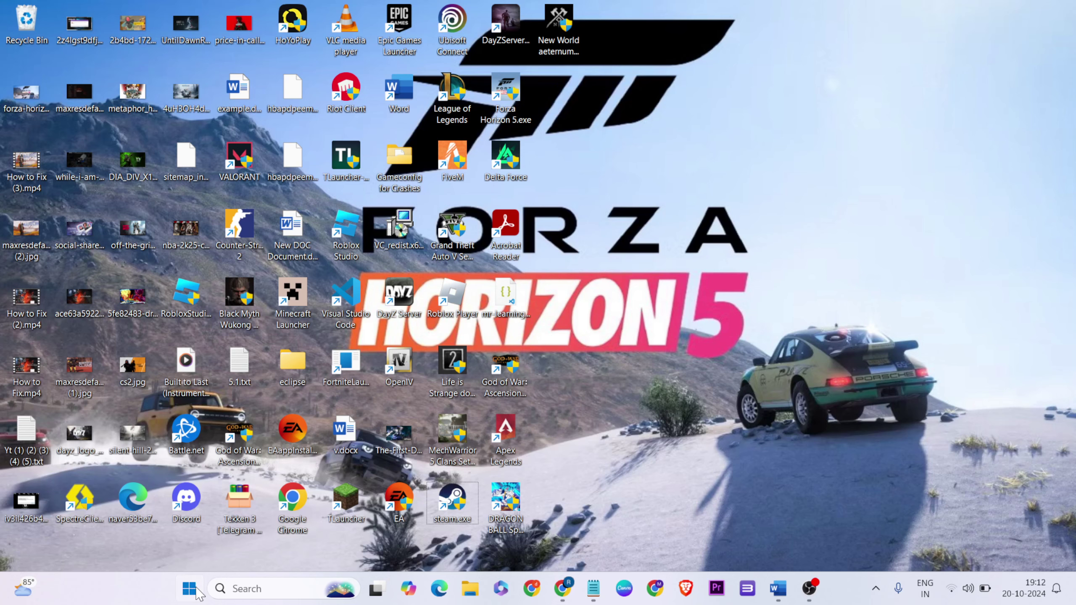
Show the Windows power options and dismiss them without choosing one
left_click(195, 592)
left_click(712, 541)
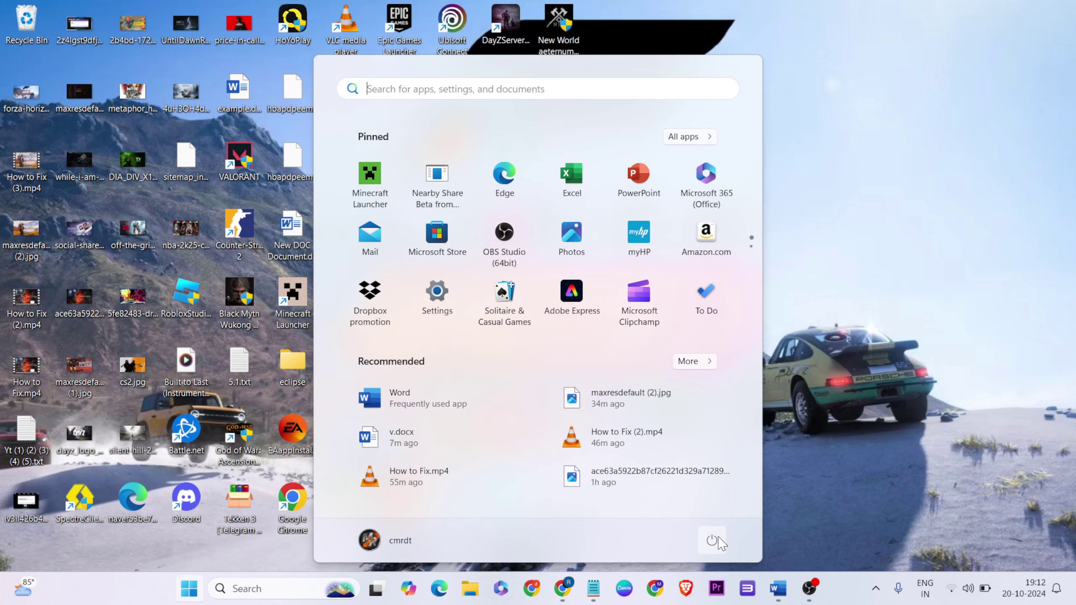
left_click(874, 388)
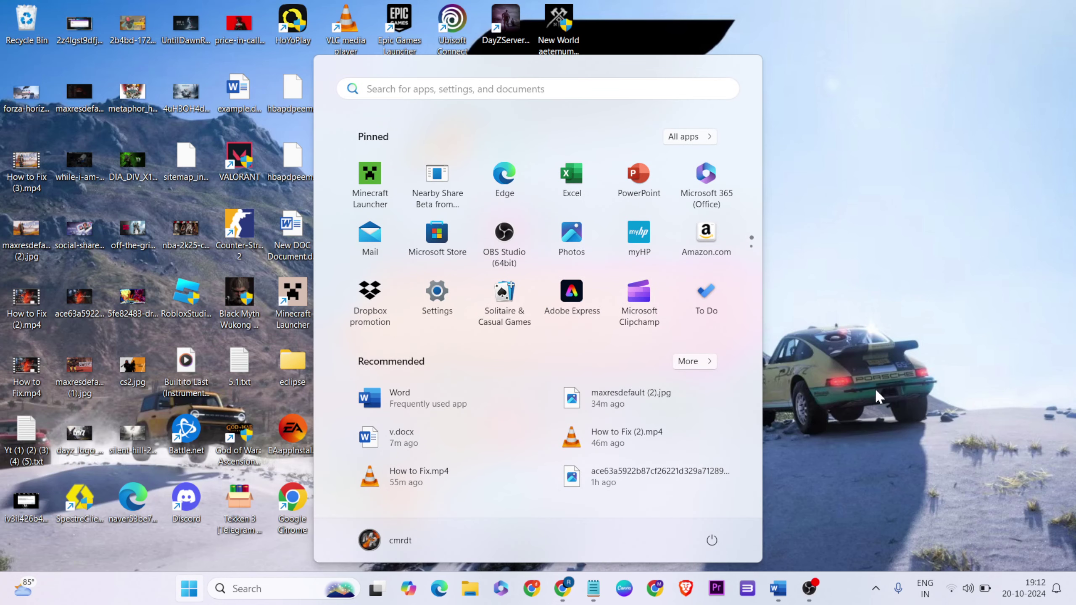